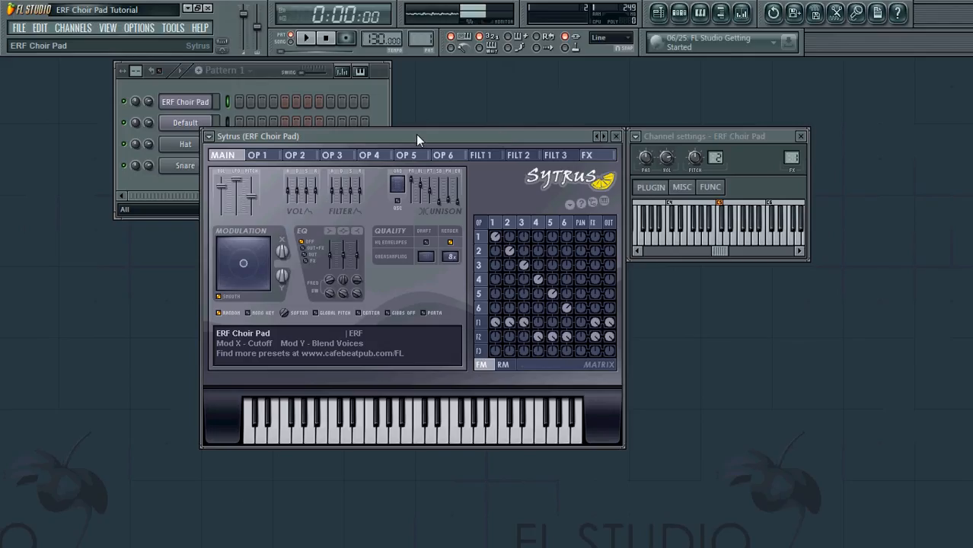
Step: Play several keyboard notes to audition the ERF Choir Pad
{"action": "left_click_drag", "start_coordinate": [418, 135], "coordinate": [438, 132]}
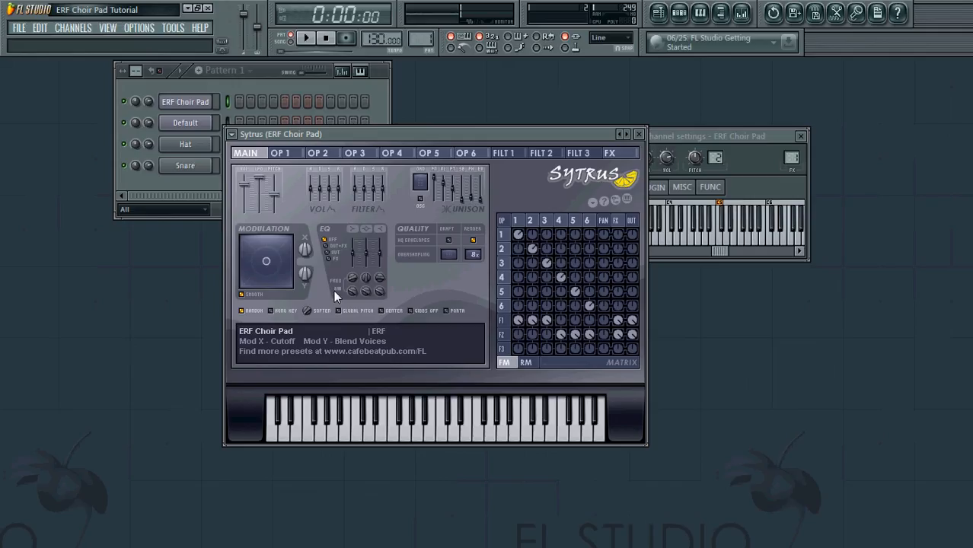
{"action": "key", "text": "j"}
{"action": "key", "text": "q"}
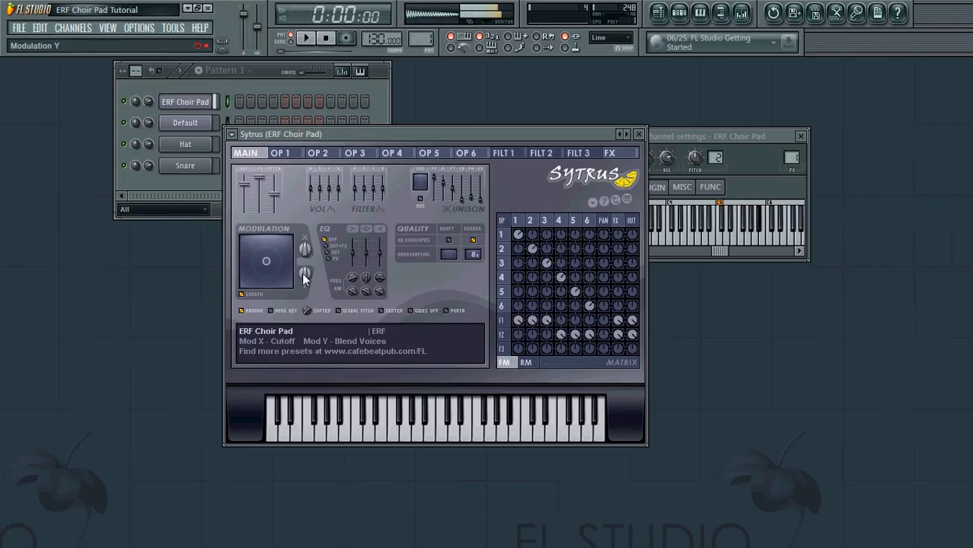
{"action": "key", "text": "7"}
{"action": "key", "text": "q"}
{"action": "key", "text": "b"}
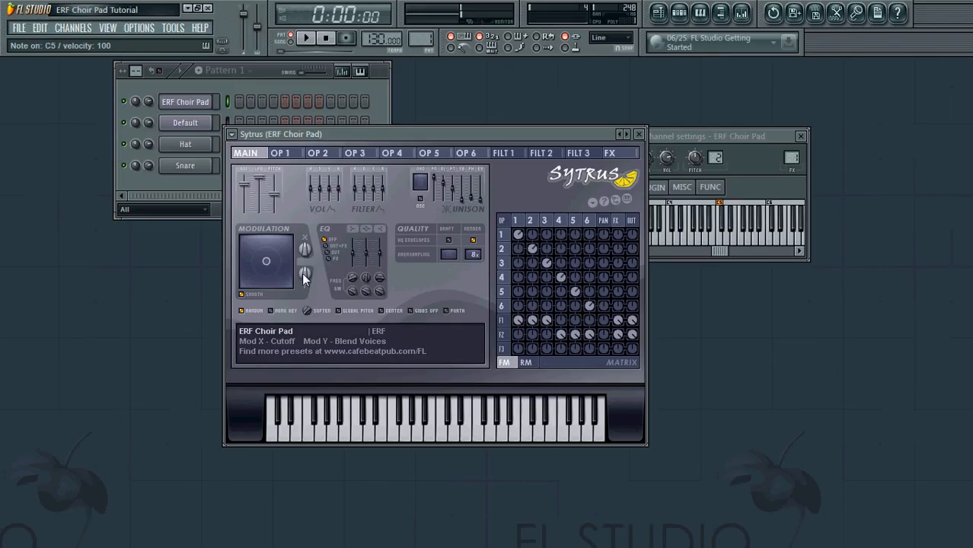
{"action": "key", "text": "q"}
{"action": "key", "text": "b"}
{"action": "key", "text": "3"}
{"action": "key", "text": "q"}
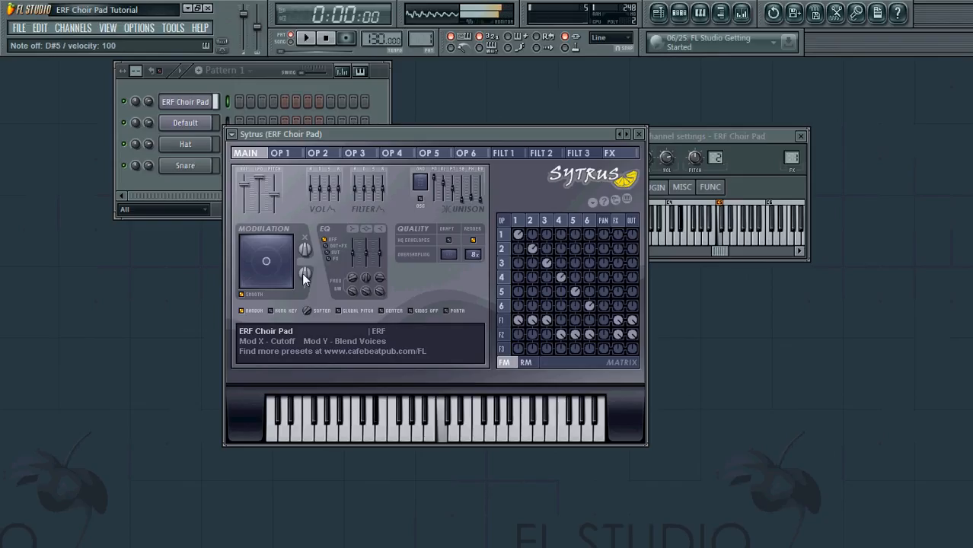
Step: Raise Mod Y and sweep the X/Y pad dot to change voice blend and cutoff
{"action": "left_click_drag", "start_coordinate": [301, 273], "coordinate": [327, 312]}
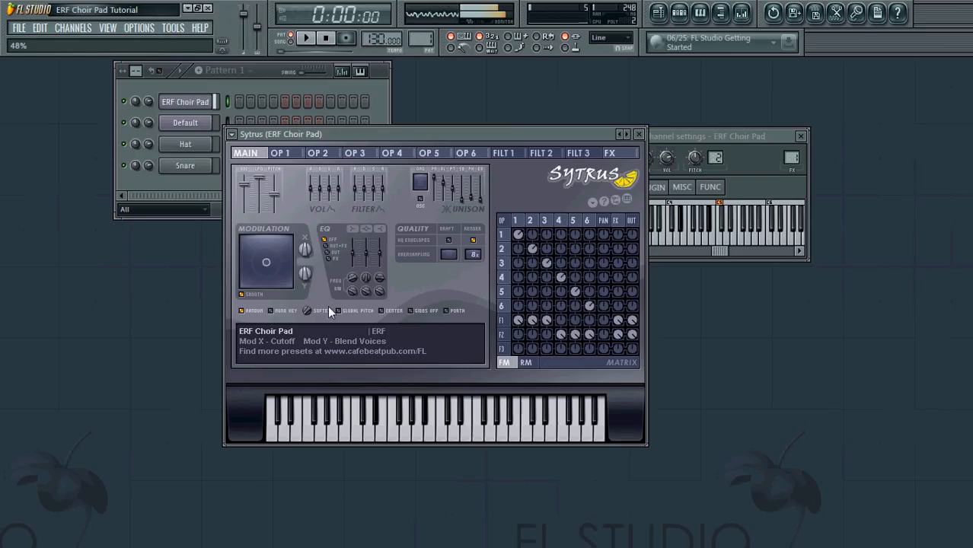
{"action": "mouse_move", "coordinate": [268, 262]}
{"action": "left_mouse_down"}
{"action": "mouse_move", "coordinate": [279, 242]}
{"action": "mouse_move", "coordinate": [263, 252]}
{"action": "mouse_move", "coordinate": [260, 367]}
{"action": "mouse_move", "coordinate": [283, 245]}
{"action": "mouse_move", "coordinate": [256, 275]}
{"action": "mouse_move", "coordinate": [278, 243]}
{"action": "mouse_move", "coordinate": [268, 245]}
{"action": "mouse_move", "coordinate": [267, 261]}
{"action": "left_mouse_up"}
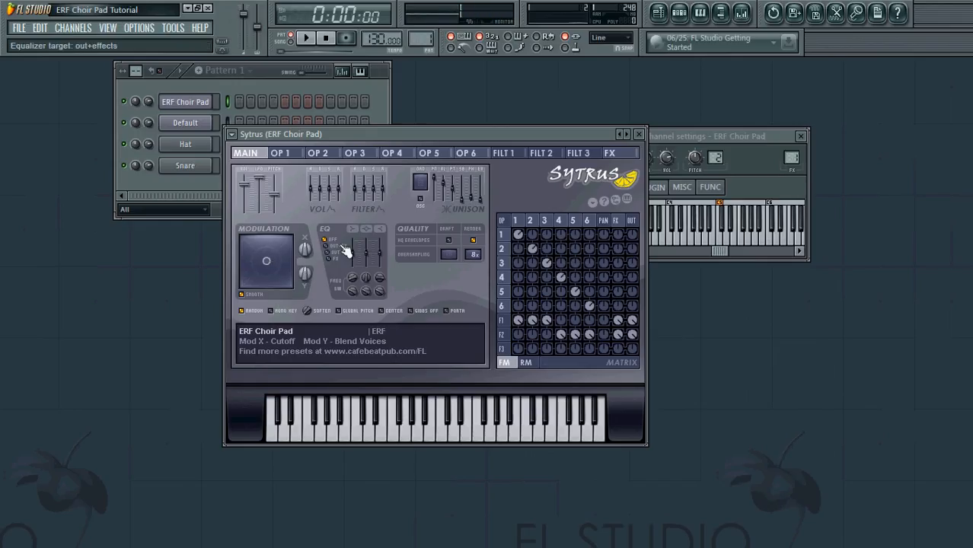
{"action": "left_click_drag", "start_coordinate": [461, 135], "coordinate": [628, 157]}
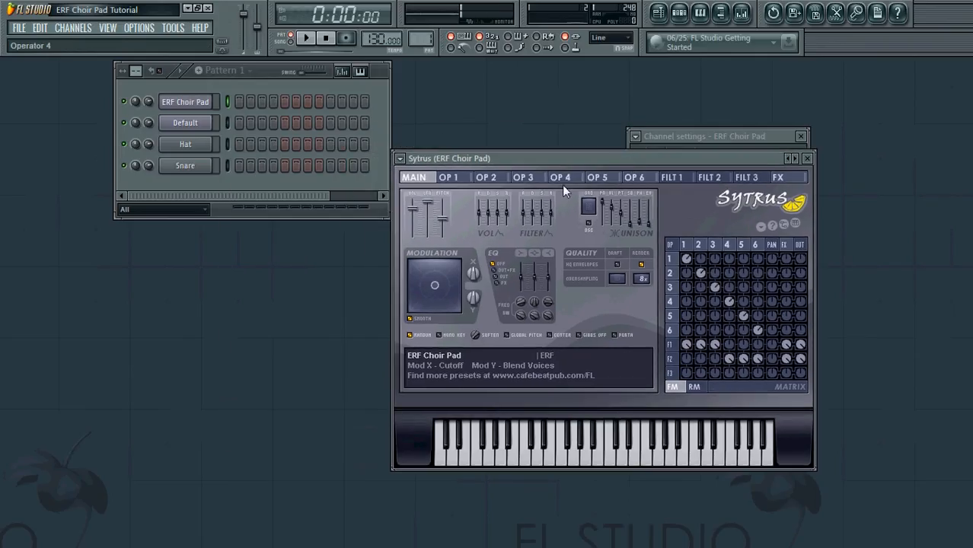
Step: Show the Default channel's Sytrus on its OP 1 page, then bring up the Mixer with F9
{"action": "left_click", "coordinate": [188, 123]}
{"action": "left_click", "coordinate": [143, 236]}
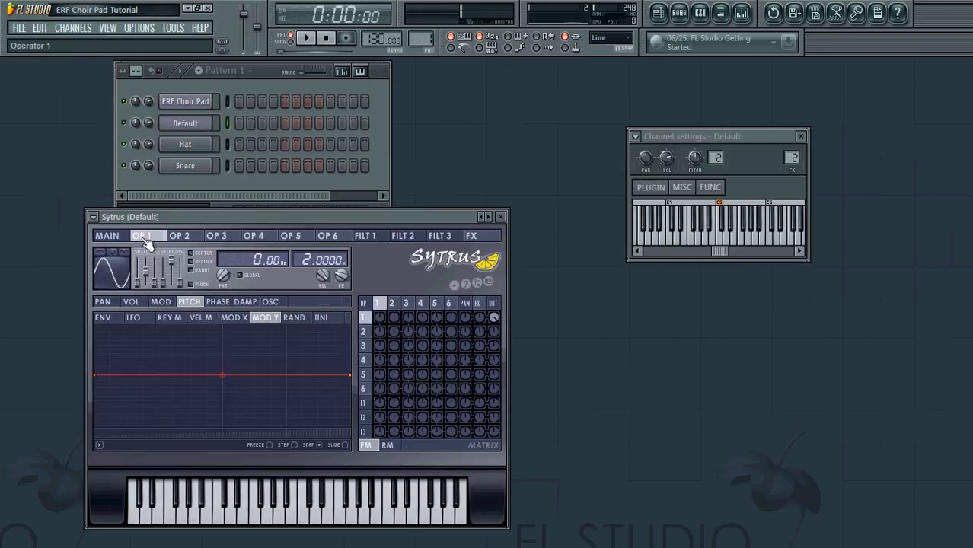
{"action": "left_click_drag", "start_coordinate": [182, 215], "coordinate": [188, 186]}
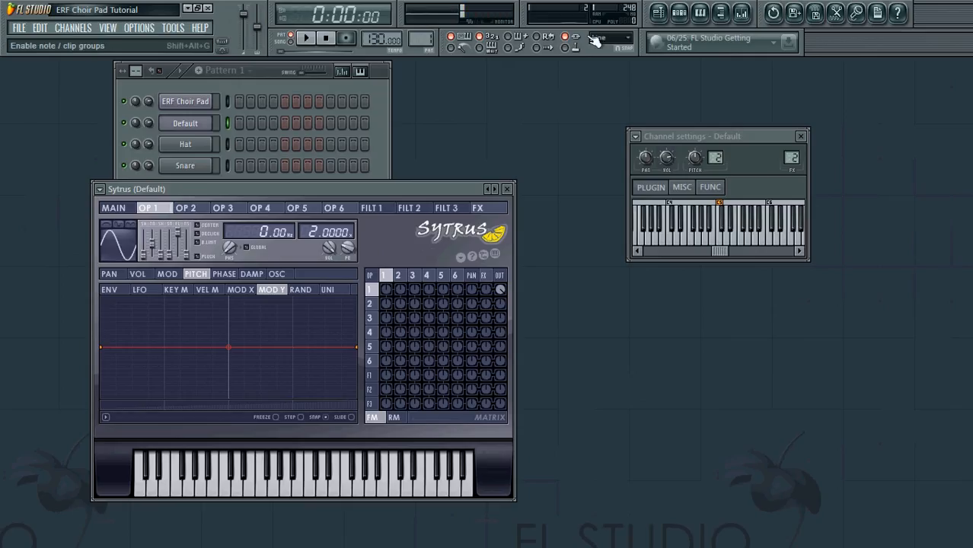
{"action": "left_click", "coordinate": [743, 13]}
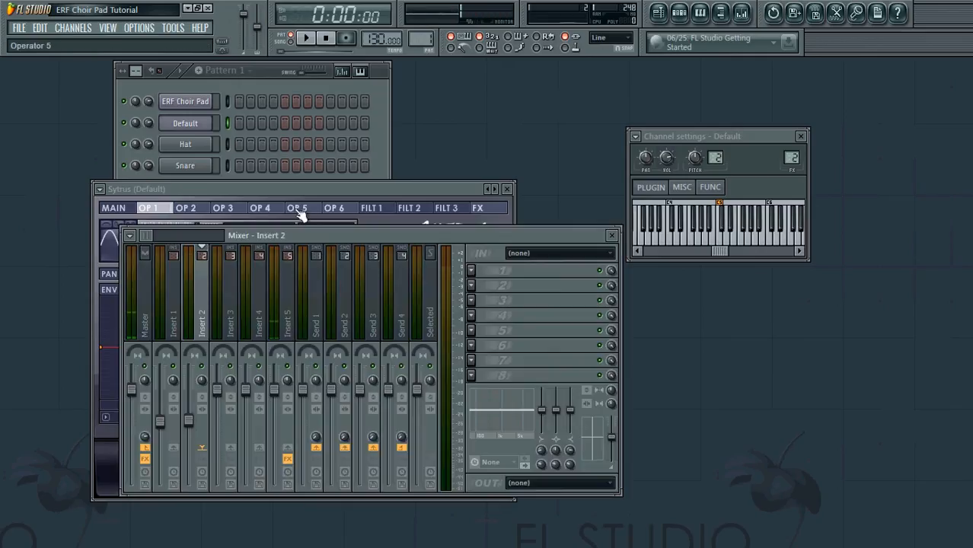
Step: Open the Master track's Edison holding the 3.612-second 'Me - several sounds' sample
{"action": "left_click_drag", "start_coordinate": [467, 236], "coordinate": [771, 227]}
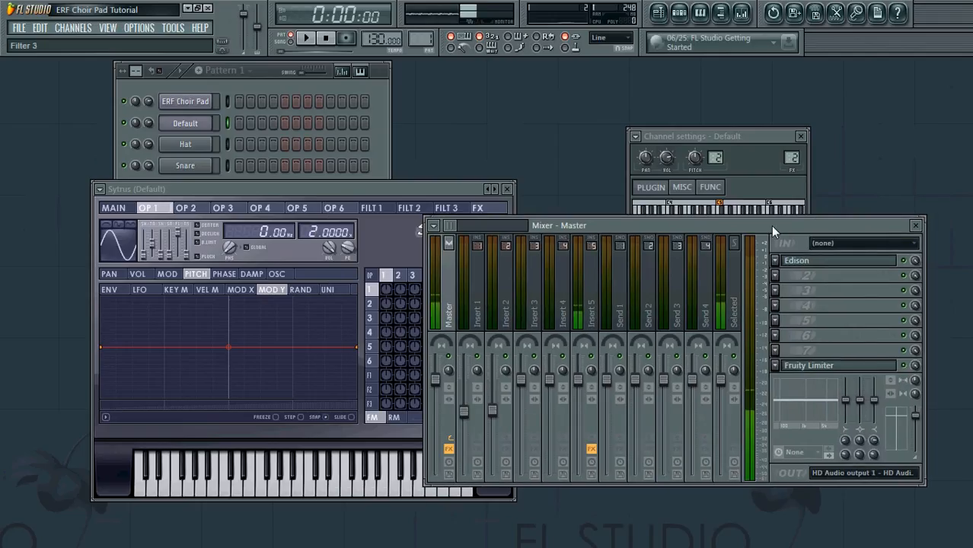
{"action": "left_click", "coordinate": [827, 260]}
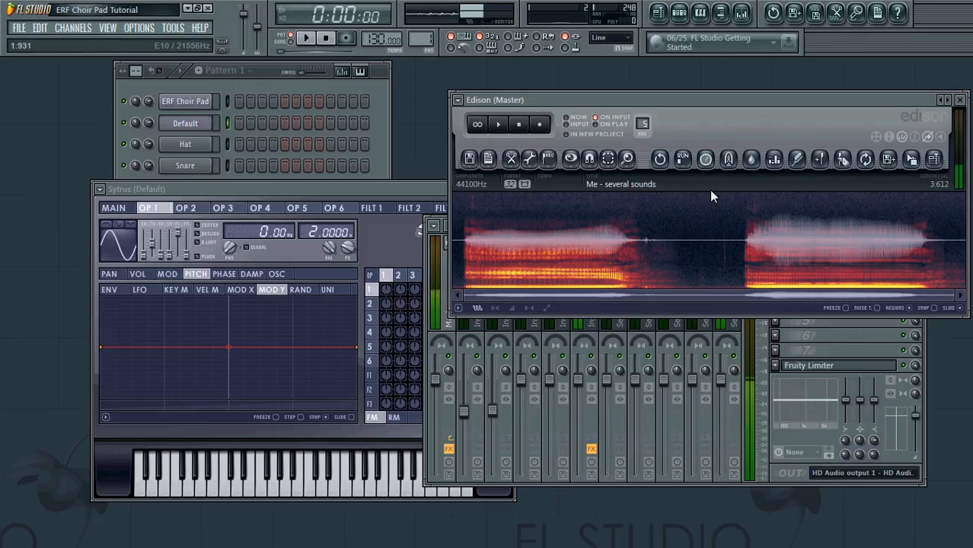
Step: Play back the voice recording, then select a thin slice of the first sung sound
{"action": "left_click", "coordinate": [501, 128]}
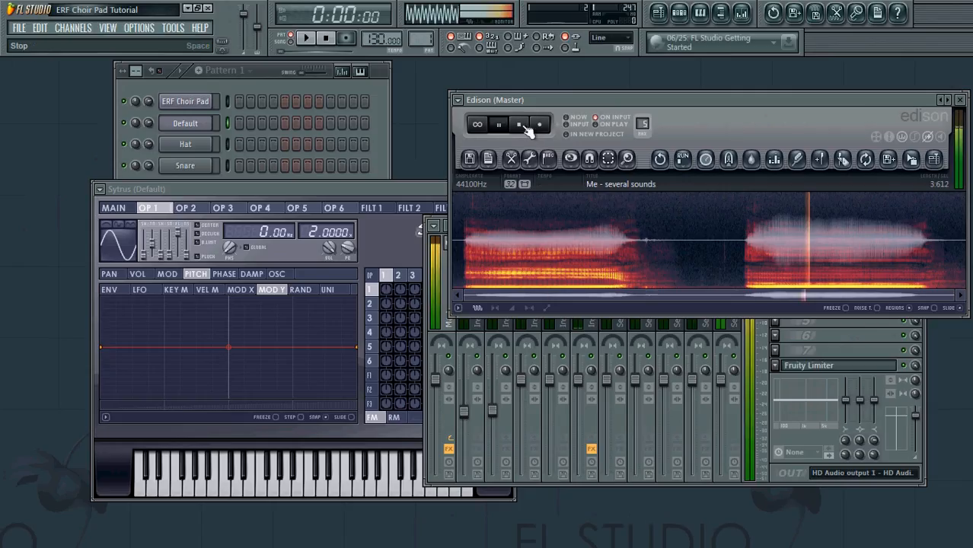
{"action": "left_click", "coordinate": [524, 128]}
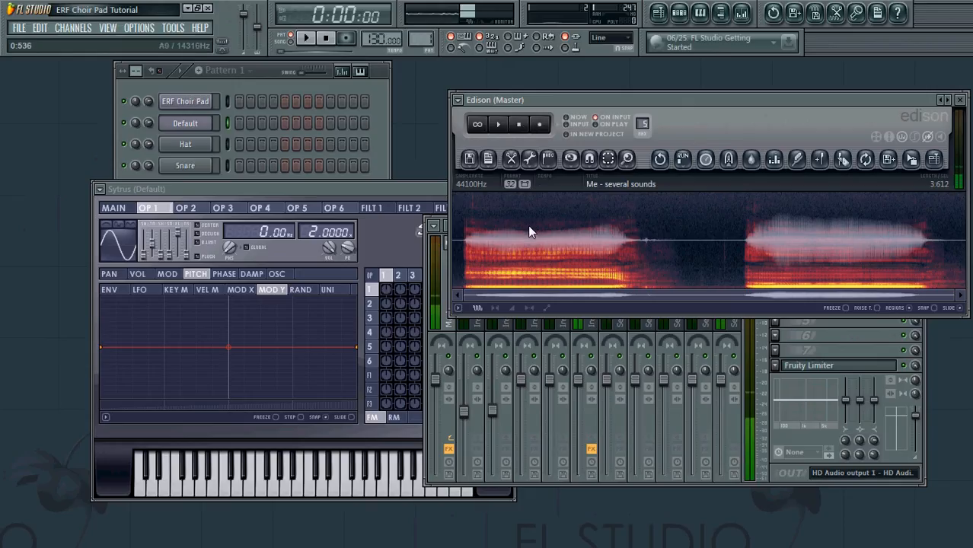
{"action": "left_click_drag", "start_coordinate": [528, 225], "coordinate": [530, 226]}
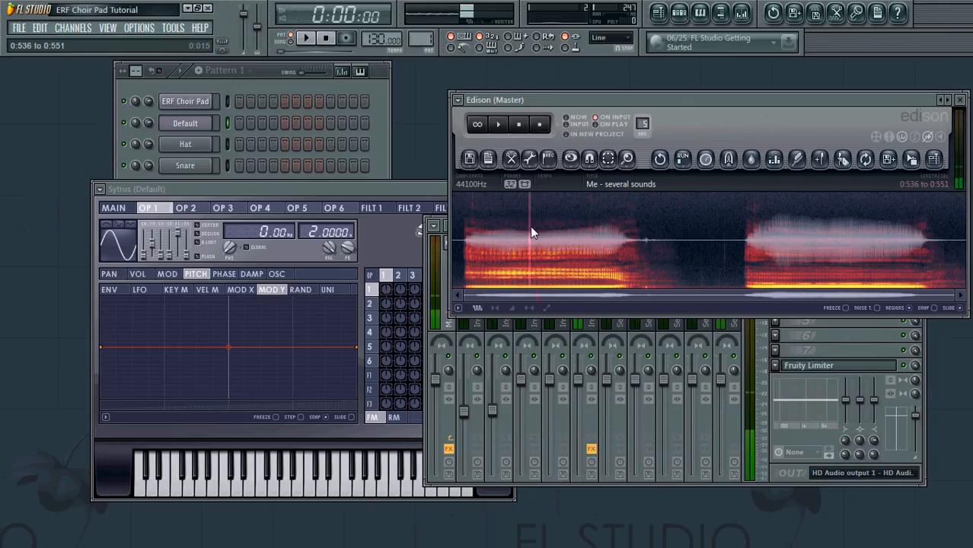
Step: Zoom in, trim the Edison selection to 0.539–0.545 s, and load it as operator 1's waveform
{"action": "left_click", "coordinate": [626, 159]}
{"action": "left_click", "coordinate": [652, 224]}
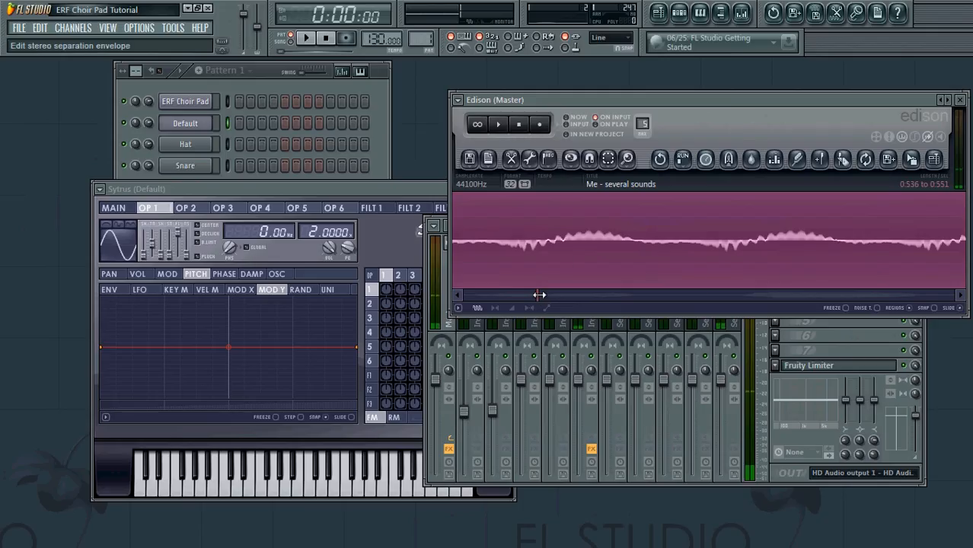
{"action": "left_click_drag", "start_coordinate": [539, 295], "coordinate": [541, 295]}
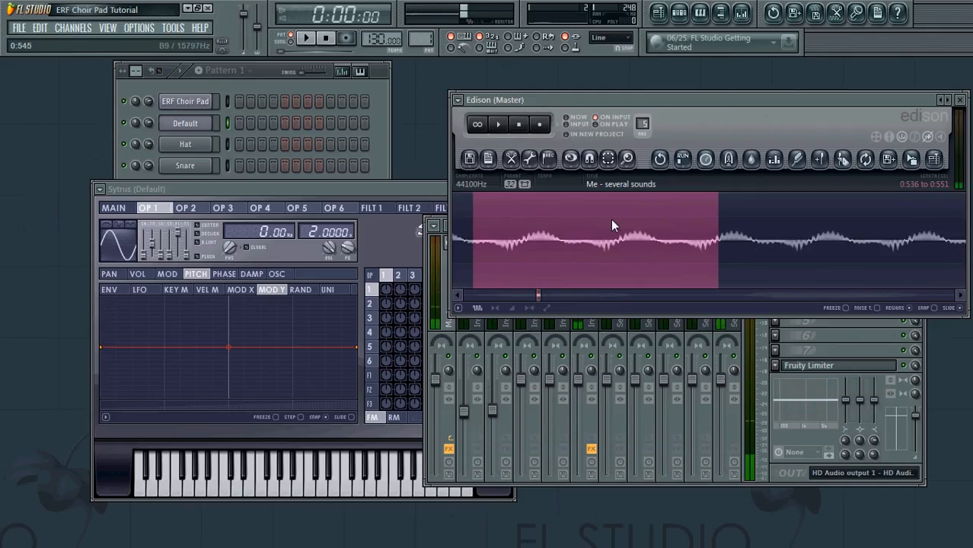
{"action": "mouse_move", "coordinate": [612, 219]}
{"action": "left_mouse_down"}
{"action": "mouse_move", "coordinate": [602, 222]}
{"action": "mouse_move", "coordinate": [695, 218]}
{"action": "mouse_move", "coordinate": [619, 221]}
{"action": "left_mouse_up"}
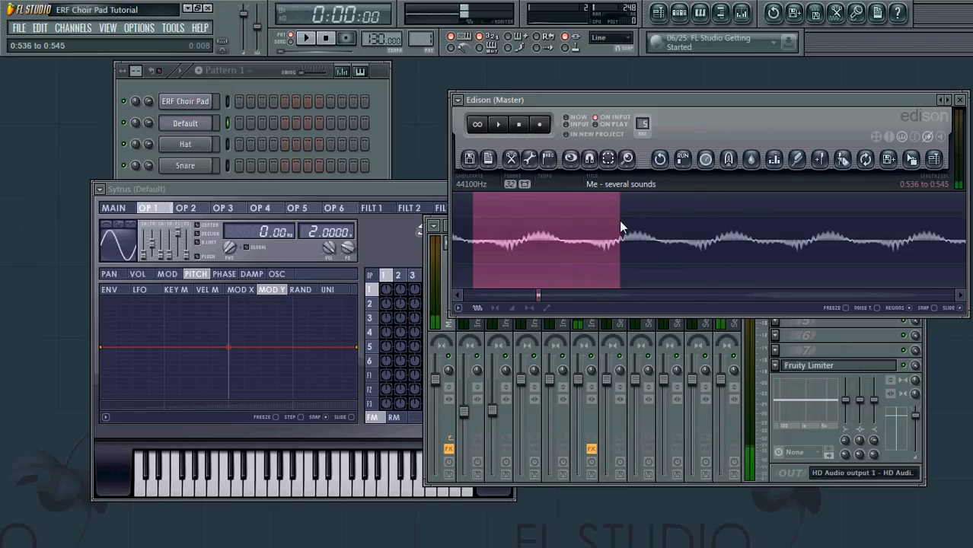
{"action": "left_click_drag", "start_coordinate": [475, 217], "coordinate": [523, 220]}
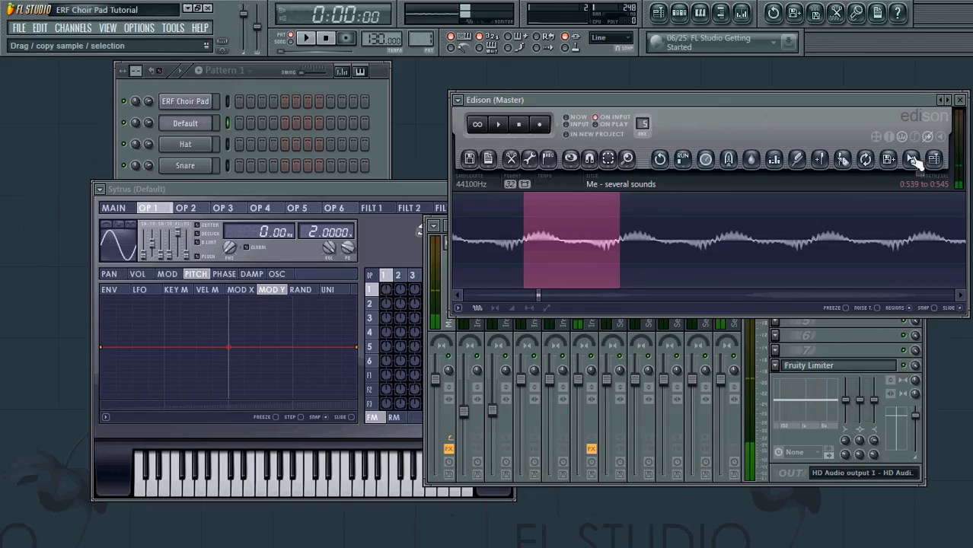
{"action": "left_click_drag", "start_coordinate": [913, 161], "coordinate": [128, 241]}
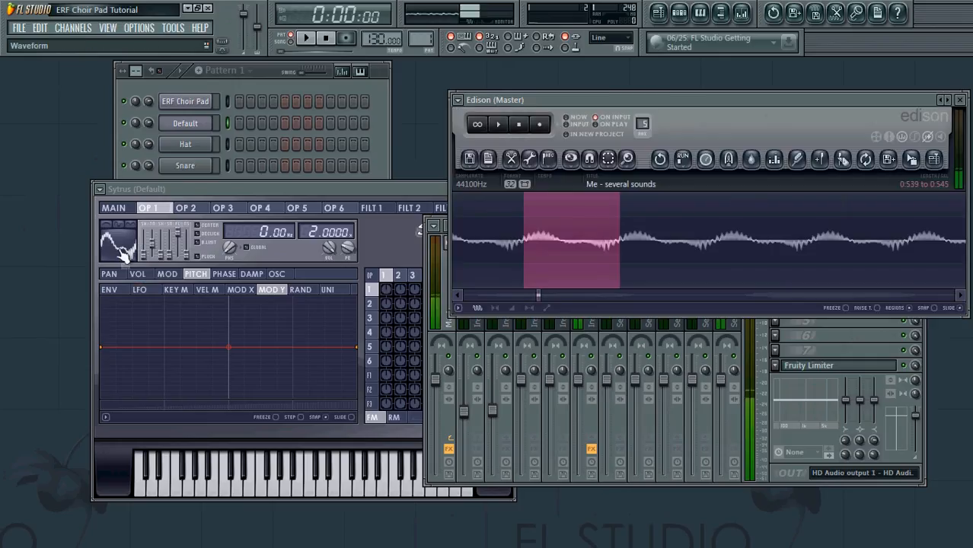
Step: Load the Edison voice slice as the waveform of operators 2 and 3 as well
{"action": "left_click", "coordinate": [279, 275]}
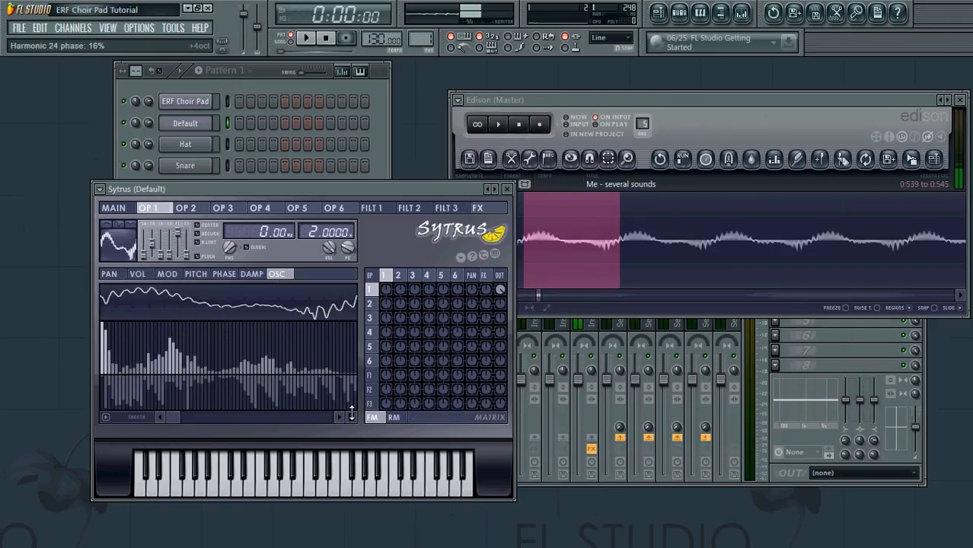
{"action": "left_click_drag", "start_coordinate": [352, 413], "coordinate": [350, 418]}
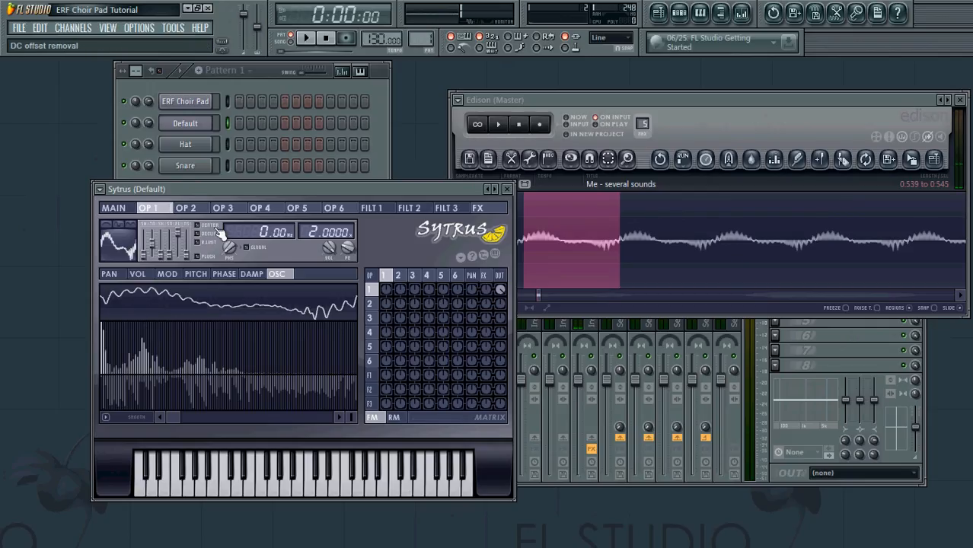
{"action": "left_click", "coordinate": [187, 209]}
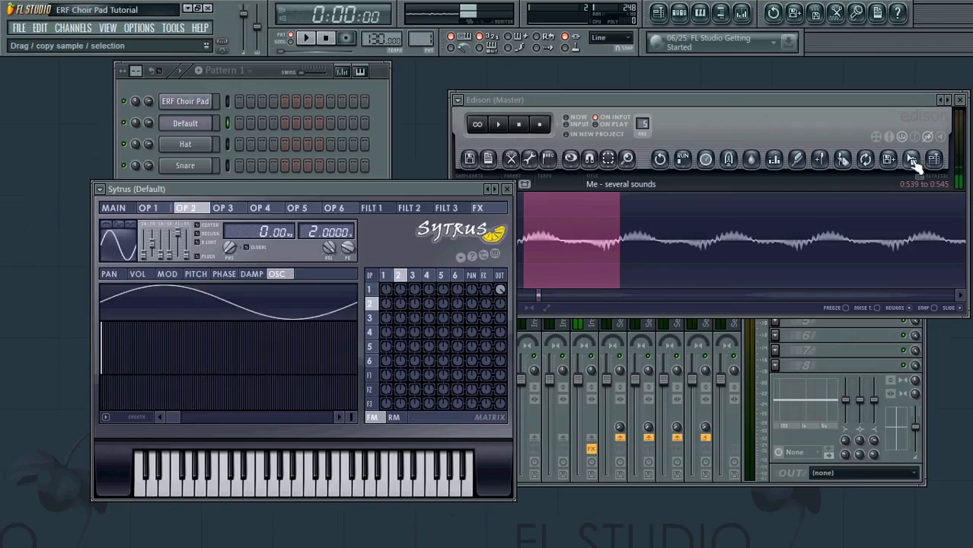
{"action": "left_click_drag", "start_coordinate": [913, 163], "coordinate": [130, 255]}
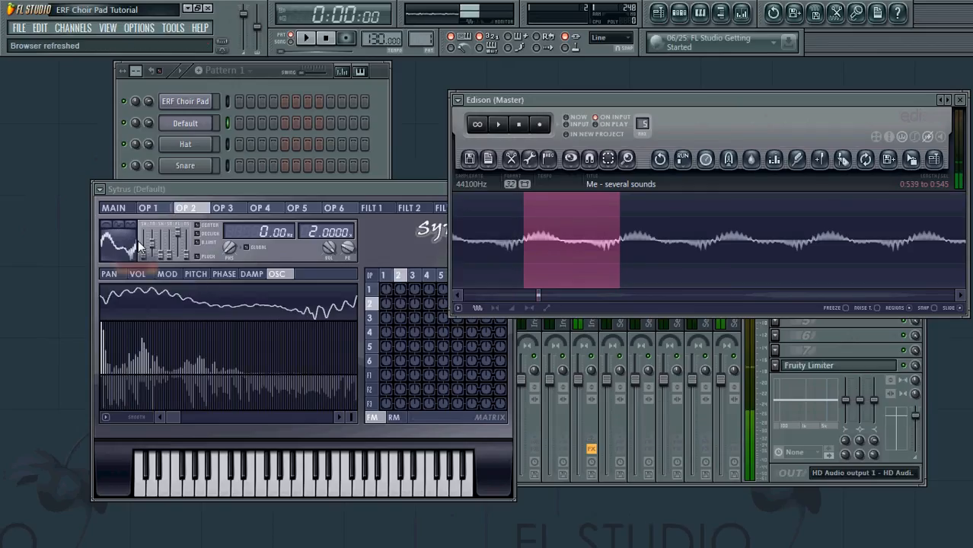
{"action": "left_click", "coordinate": [222, 208]}
{"action": "left_click_drag", "start_coordinate": [913, 162], "coordinate": [114, 263]}
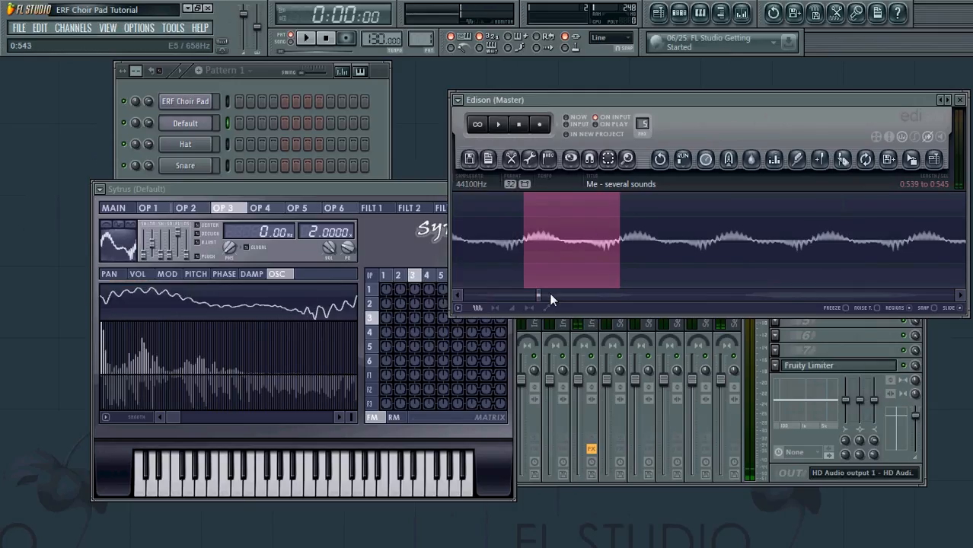
{"action": "left_click_drag", "start_coordinate": [541, 296], "coordinate": [914, 297]}
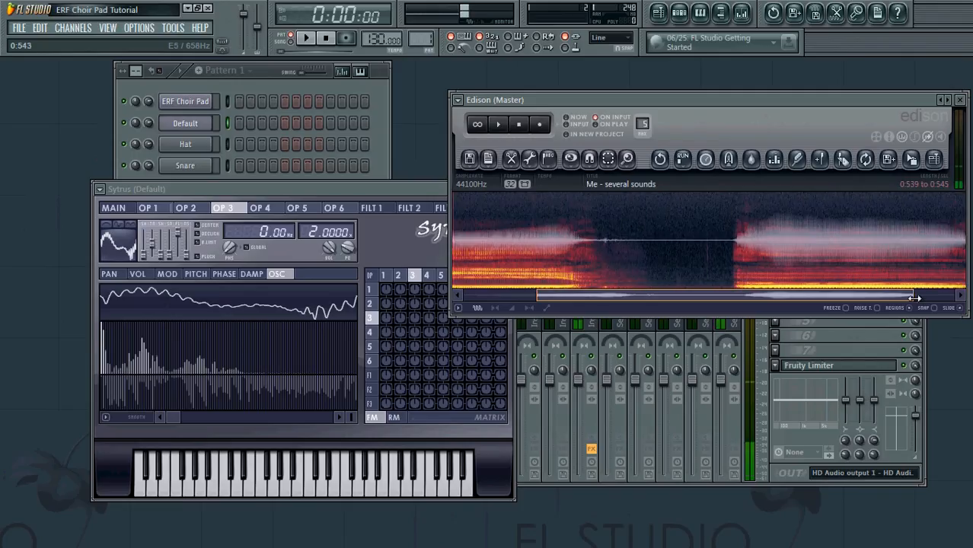
Step: Select a slice of the second sung sound in the Edison recording
{"action": "right_click", "coordinate": [851, 226]}
{"action": "left_click_drag", "start_coordinate": [852, 225], "coordinate": [914, 224]}
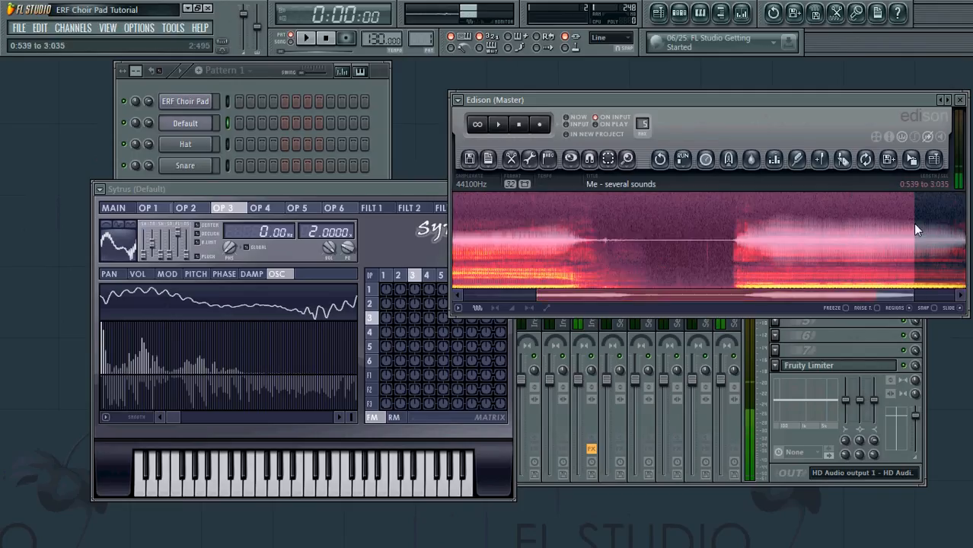
{"action": "left_click_drag", "start_coordinate": [597, 226], "coordinate": [902, 237]}
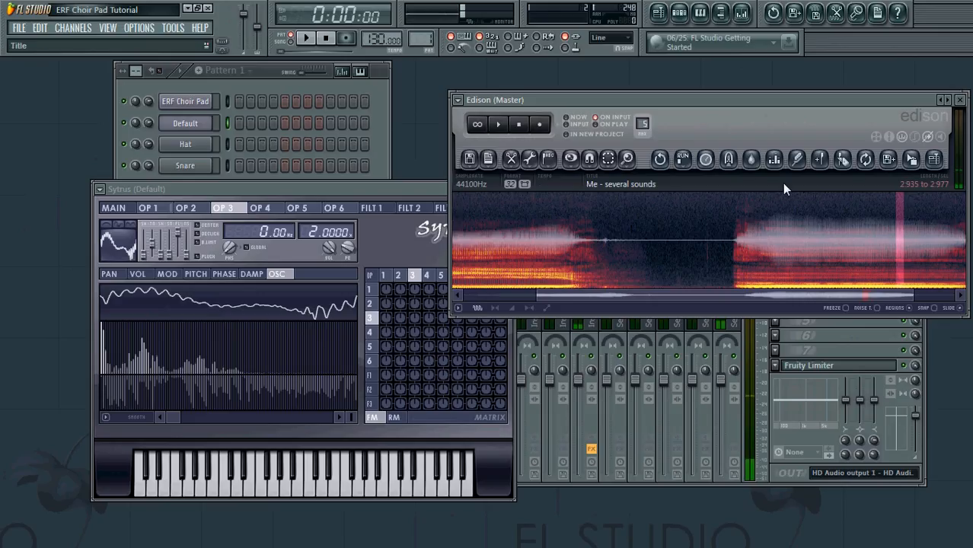
Step: Zoom on the selection and trim its edges to a single cycle, 2.946–2.952 s
{"action": "left_click", "coordinate": [628, 158]}
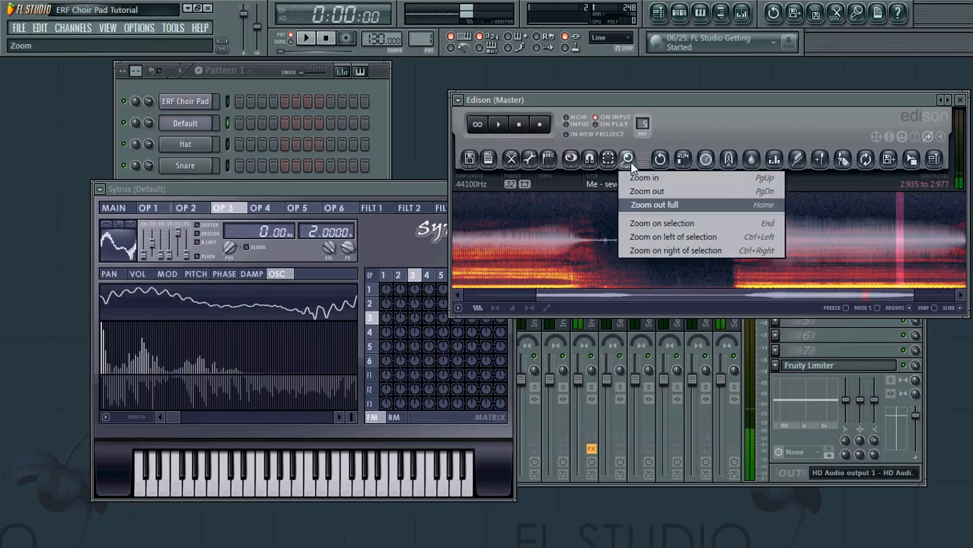
{"action": "left_click", "coordinate": [668, 222]}
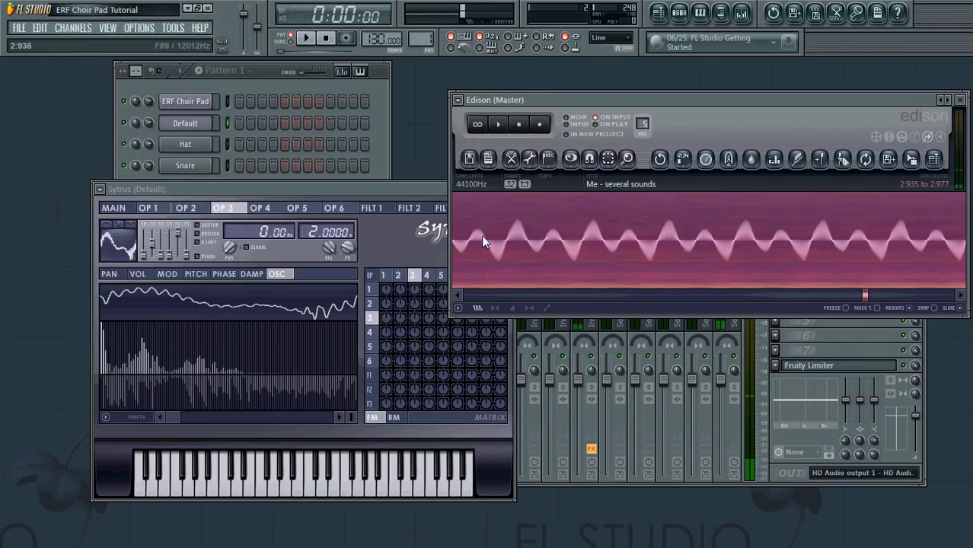
{"action": "left_click_drag", "start_coordinate": [481, 236], "coordinate": [580, 237]}
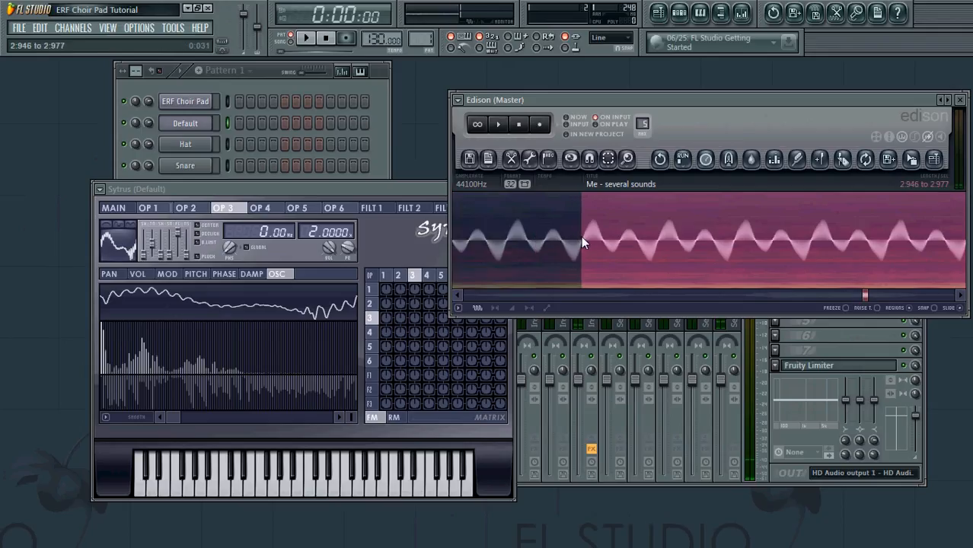
{"action": "left_click_drag", "start_coordinate": [962, 225], "coordinate": [931, 227]}
{"action": "left_click_drag", "start_coordinate": [868, 226], "coordinate": [656, 216]}
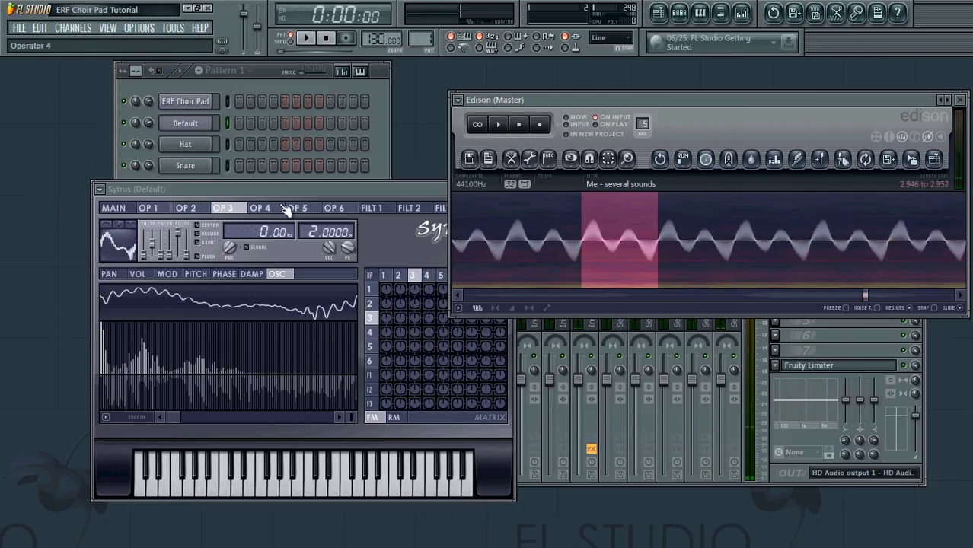
Step: Load the single voice cycle as the waveform of operators 4, 5 and 6
{"action": "left_click", "coordinate": [259, 208]}
{"action": "left_click_drag", "start_coordinate": [304, 197], "coordinate": [264, 202]}
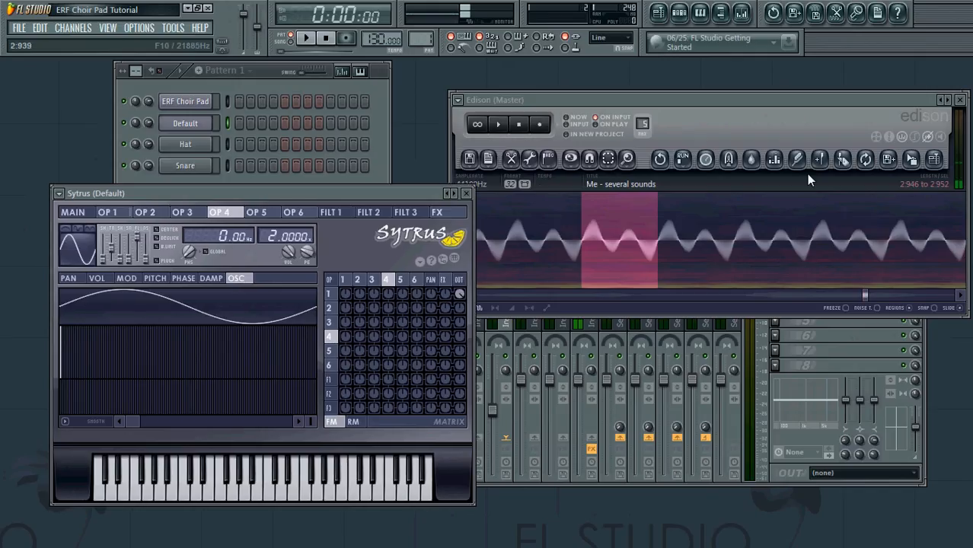
{"action": "left_click_drag", "start_coordinate": [908, 158], "coordinate": [80, 245]}
{"action": "left_click", "coordinate": [256, 213]}
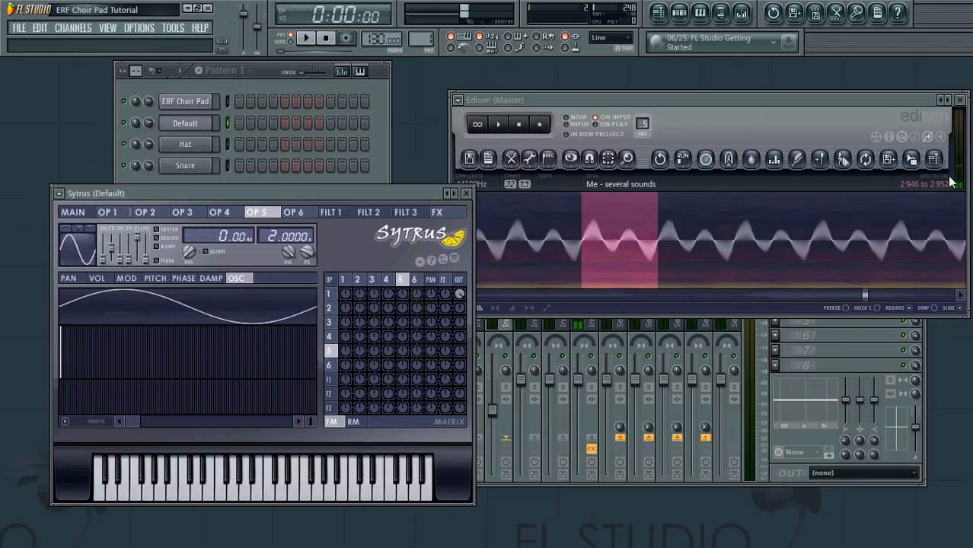
{"action": "left_click_drag", "start_coordinate": [912, 159], "coordinate": [96, 293]}
{"action": "left_click", "coordinate": [293, 213]}
{"action": "left_click_drag", "start_coordinate": [908, 158], "coordinate": [114, 297]}
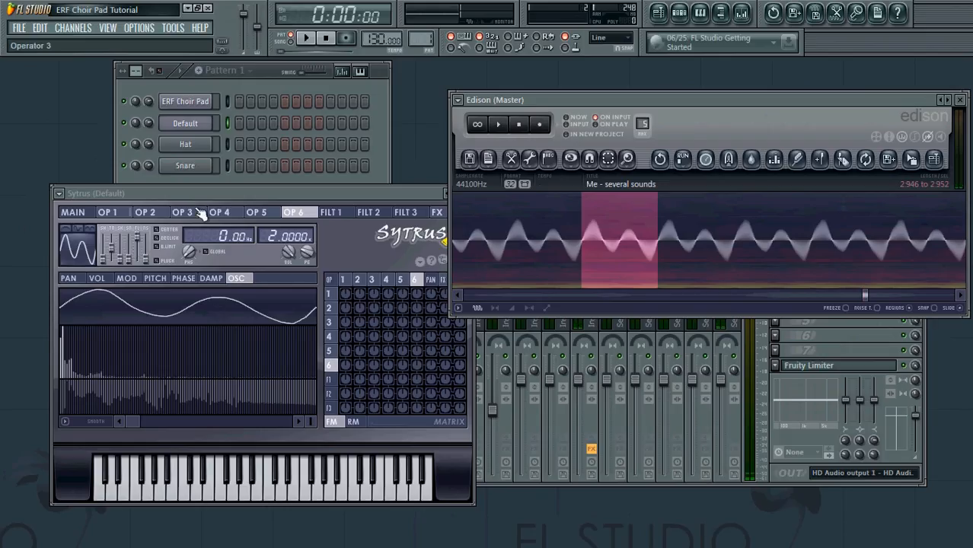
Step: Review the settings pages of operators 1 to 4
{"action": "left_click", "coordinate": [195, 213]}
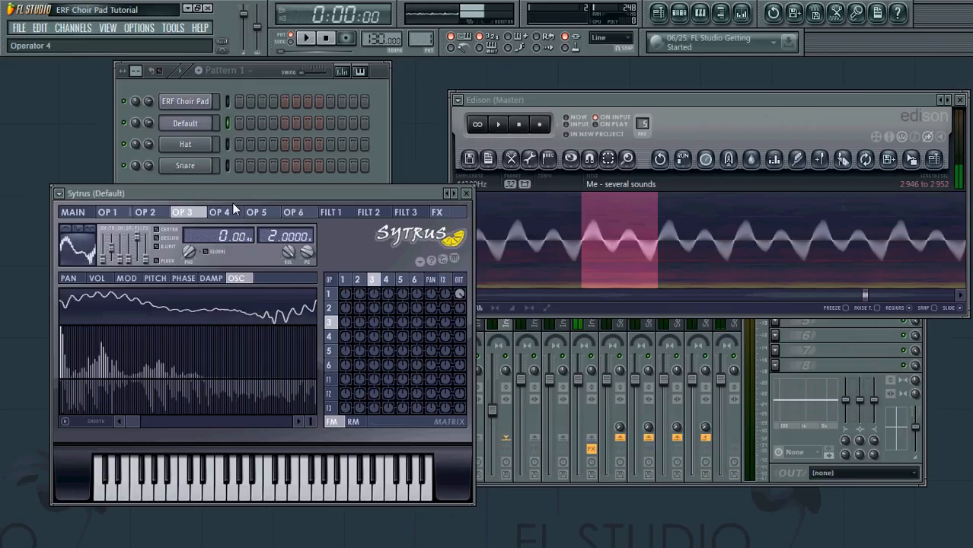
{"action": "left_click", "coordinate": [145, 214]}
{"action": "left_click", "coordinate": [124, 213]}
{"action": "left_click", "coordinate": [156, 211]}
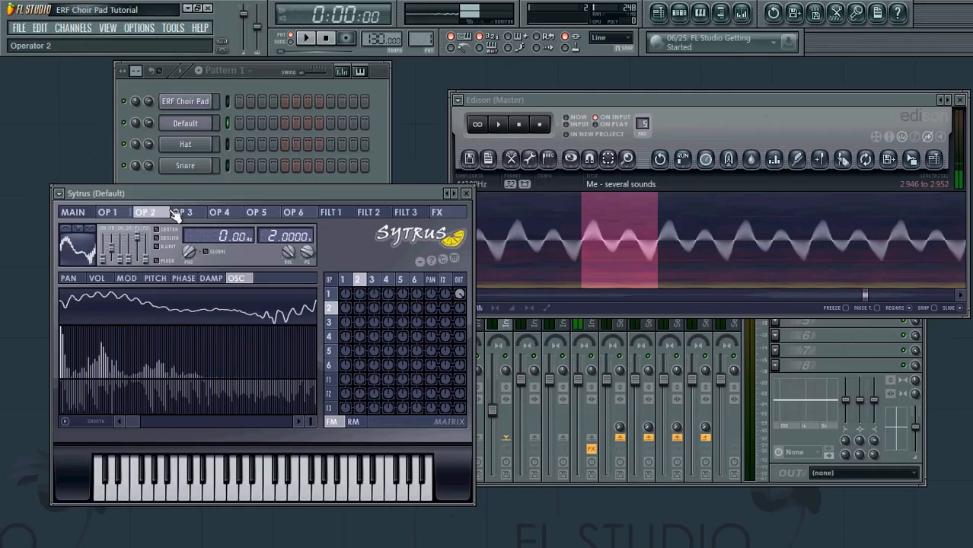
{"action": "left_click", "coordinate": [231, 220]}
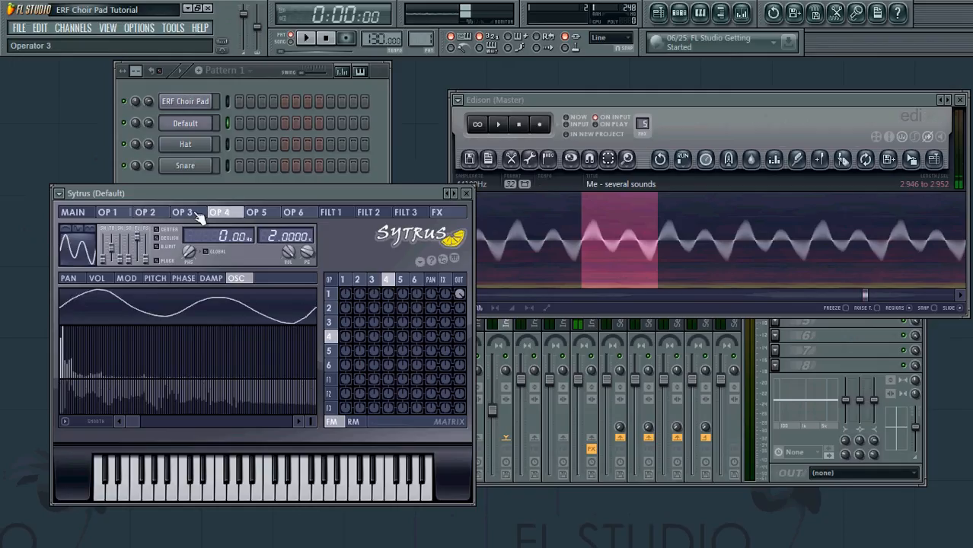
{"action": "left_click", "coordinate": [192, 215]}
{"action": "left_click", "coordinate": [226, 217]}
{"action": "left_click", "coordinate": [207, 215]}
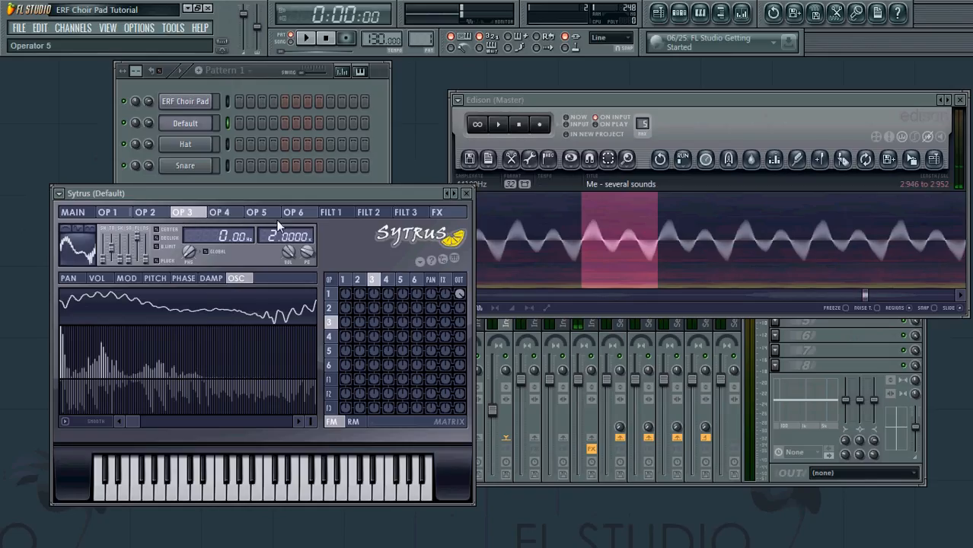
{"action": "left_click", "coordinate": [124, 217]}
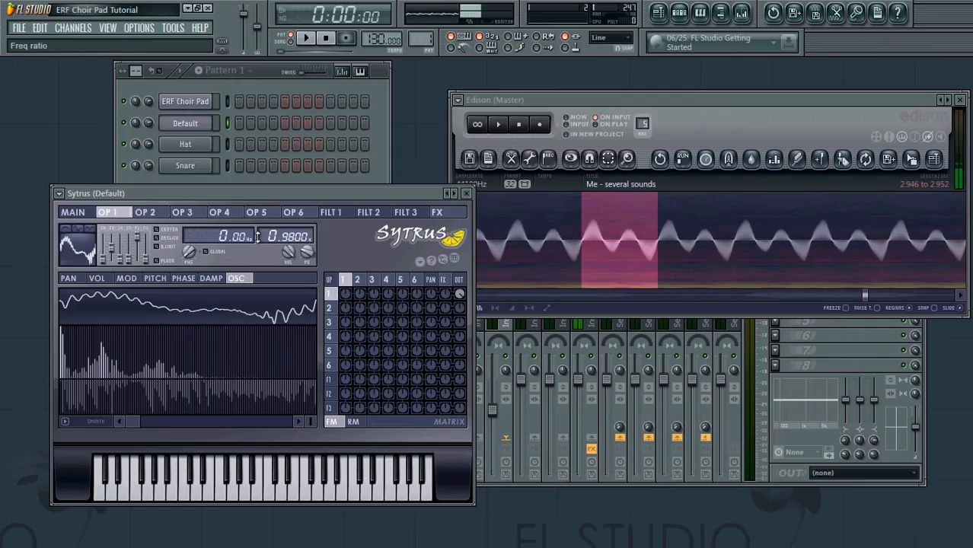
Step: Set operators 2 and 3 frequency ratios to about 1.0000, then check operators 4–6
{"action": "left_click", "coordinate": [145, 212]}
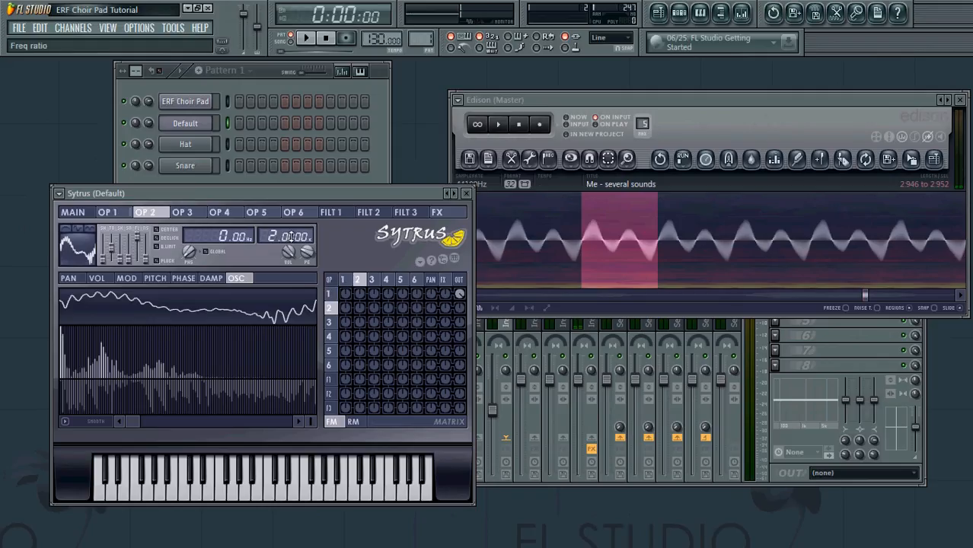
{"action": "left_click_drag", "start_coordinate": [274, 236], "coordinate": [273, 244]}
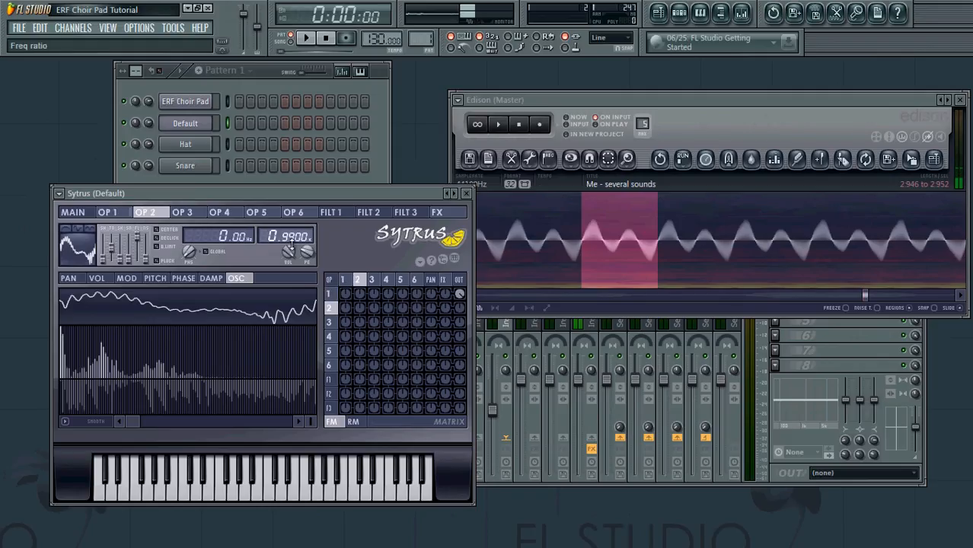
{"action": "left_click", "coordinate": [190, 214]}
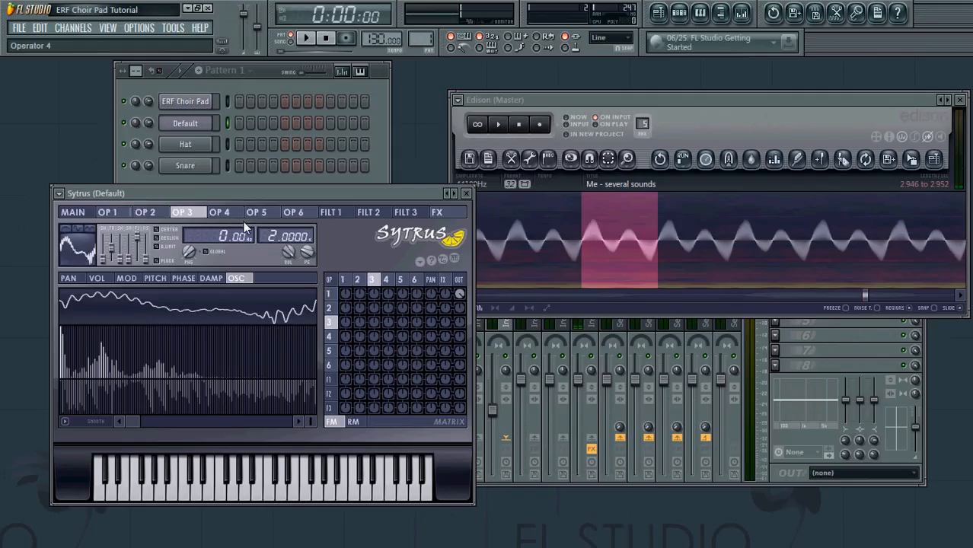
{"action": "left_click_drag", "start_coordinate": [274, 236], "coordinate": [274, 243]}
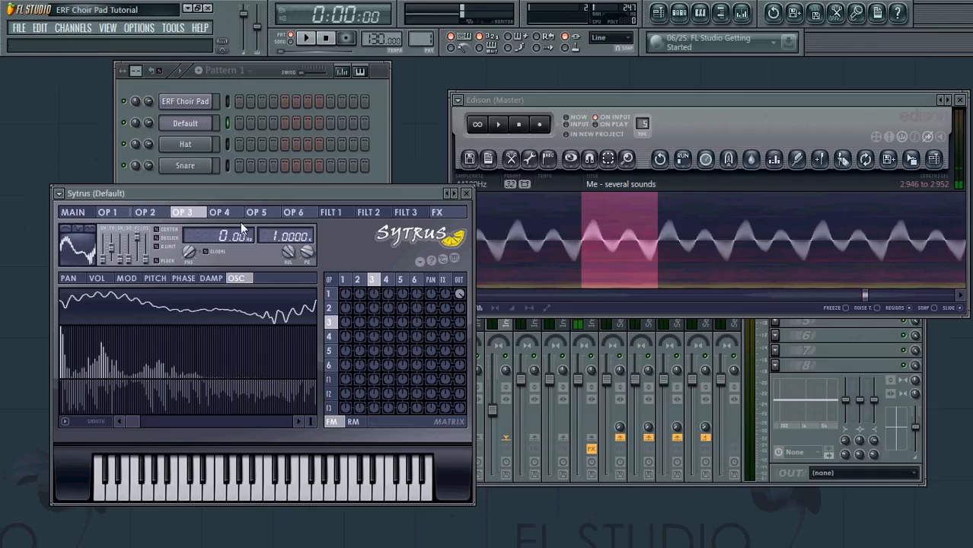
{"action": "left_click", "coordinate": [220, 214]}
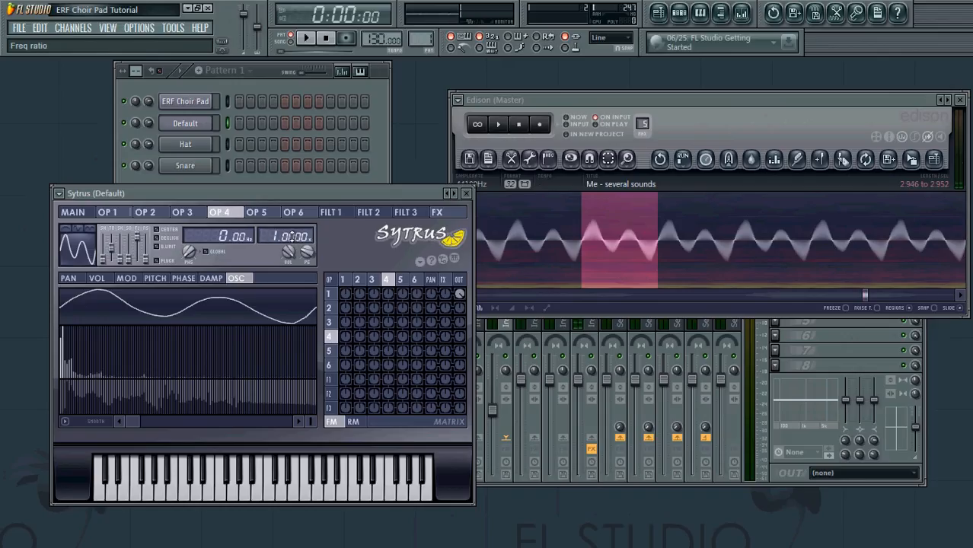
{"action": "left_click", "coordinate": [256, 212]}
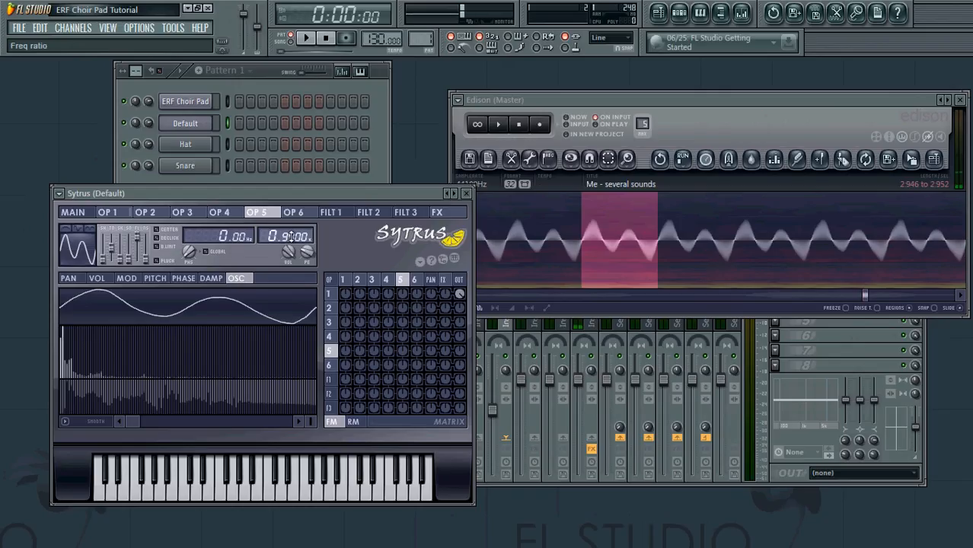
{"action": "left_click", "coordinate": [294, 212]}
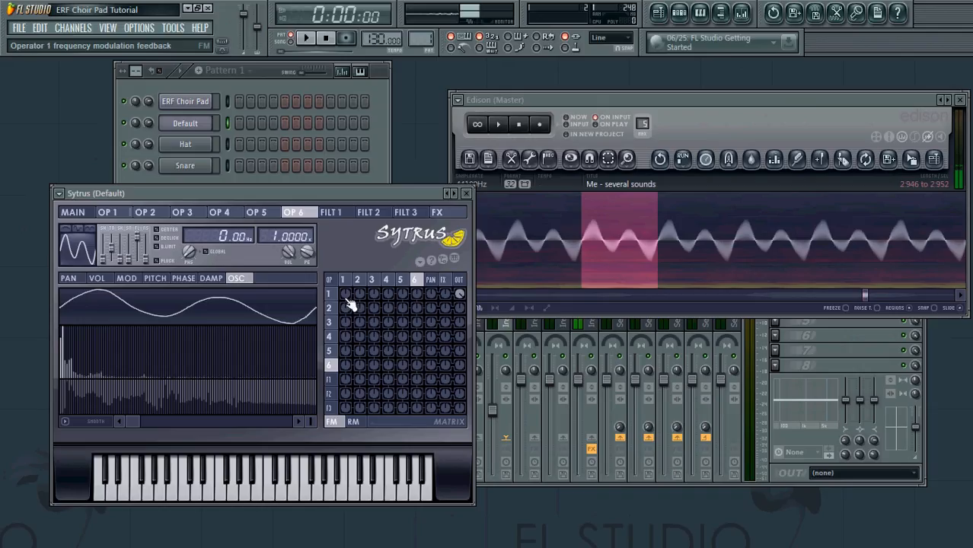
Step: Turn up the FM matrix feedback knobs for operators 1, 4, 5 and 6
{"action": "left_click_drag", "start_coordinate": [351, 299], "coordinate": [391, 303]}
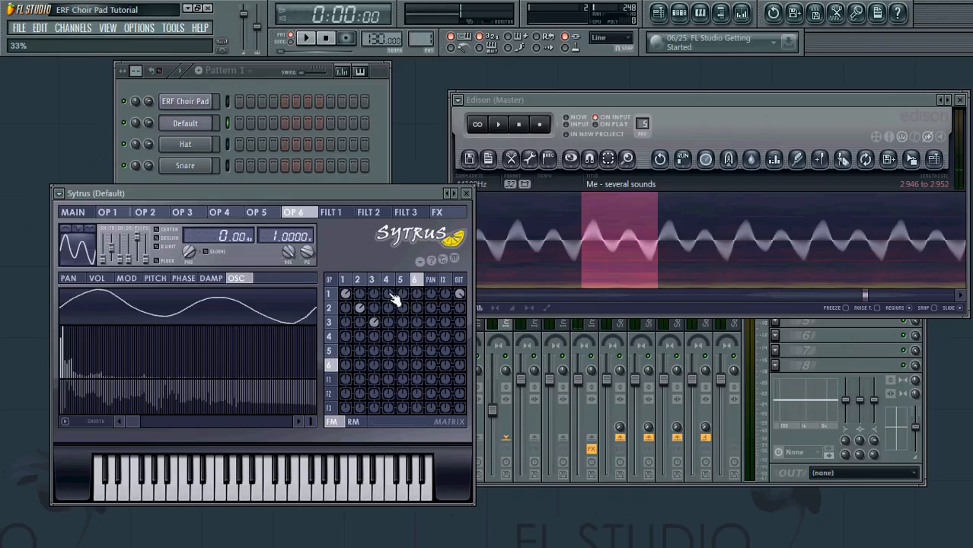
{"action": "left_click_drag", "start_coordinate": [396, 341], "coordinate": [408, 316]}
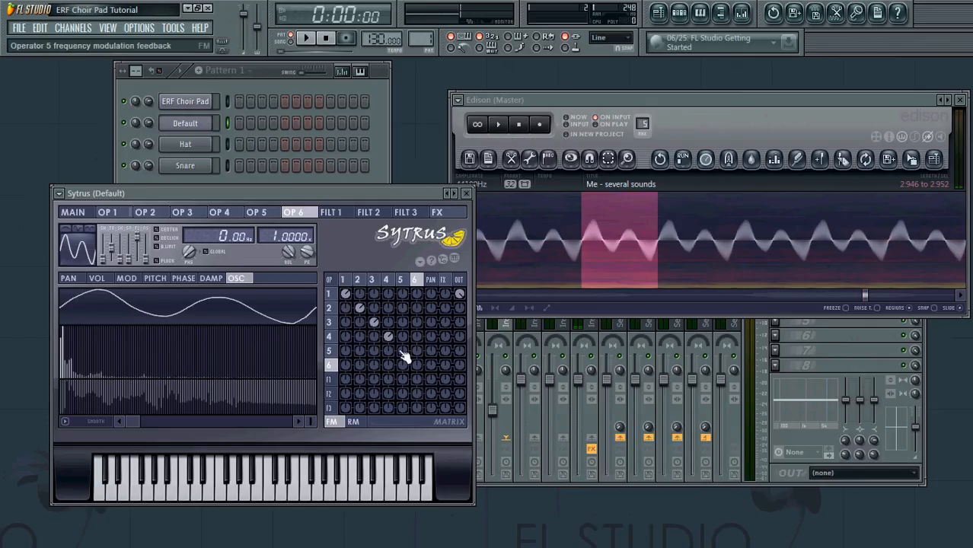
{"action": "left_click_drag", "start_coordinate": [406, 352], "coordinate": [424, 321]}
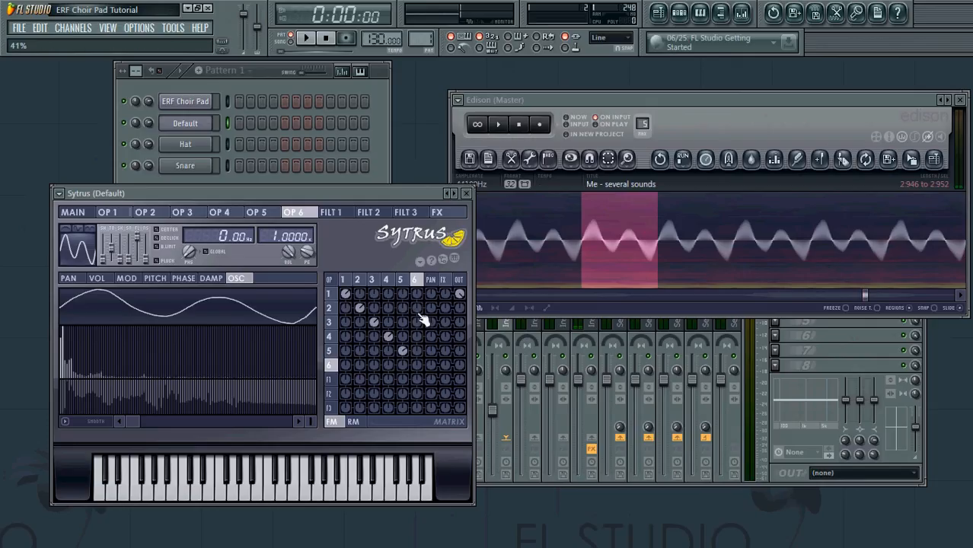
{"action": "left_click_drag", "start_coordinate": [420, 370], "coordinate": [431, 343]}
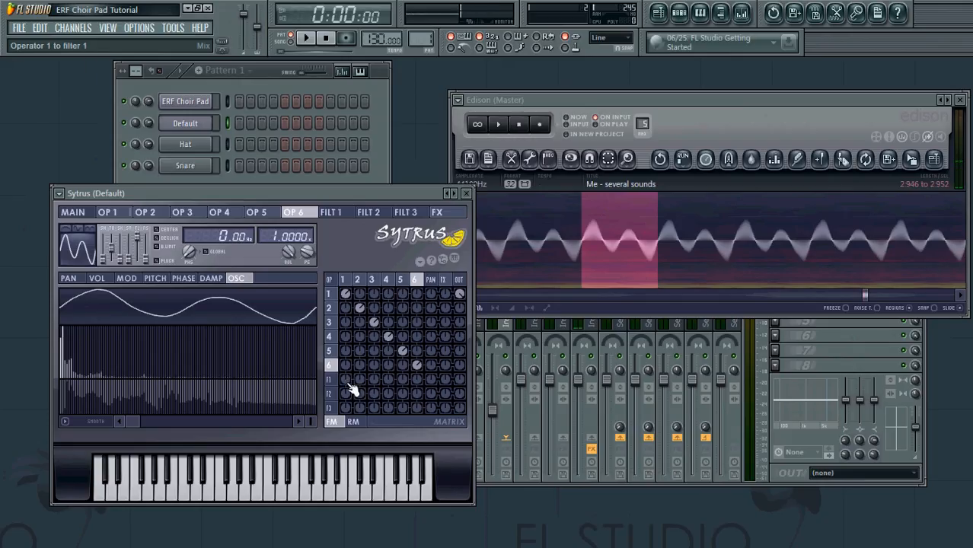
Step: Route operators 1 and 2 into filter 1, operator 3 at full level, and operator 5 into filter 2
{"action": "left_click_drag", "start_coordinate": [348, 381], "coordinate": [387, 304]}
{"action": "left_click_drag", "start_coordinate": [362, 380], "coordinate": [393, 311]}
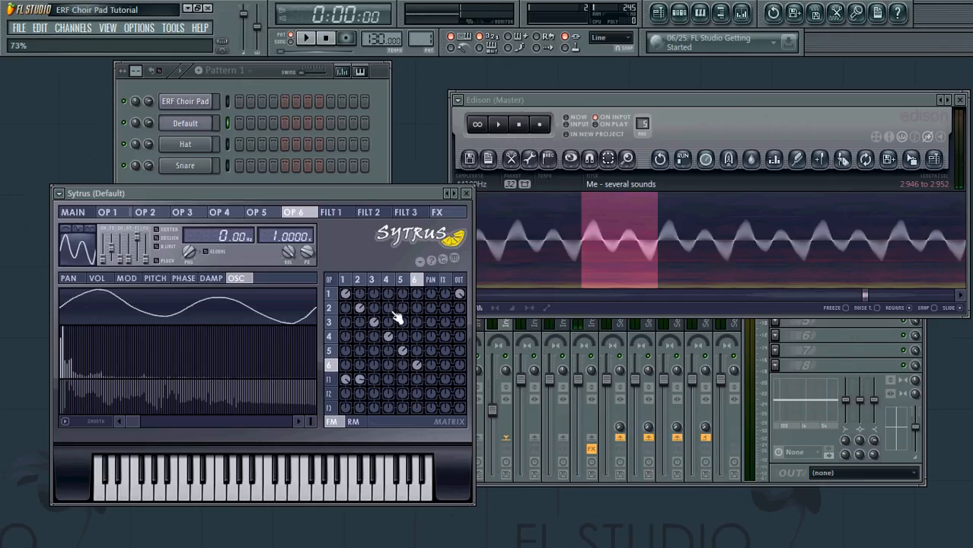
{"action": "left_click_drag", "start_coordinate": [382, 396], "coordinate": [462, 391]}
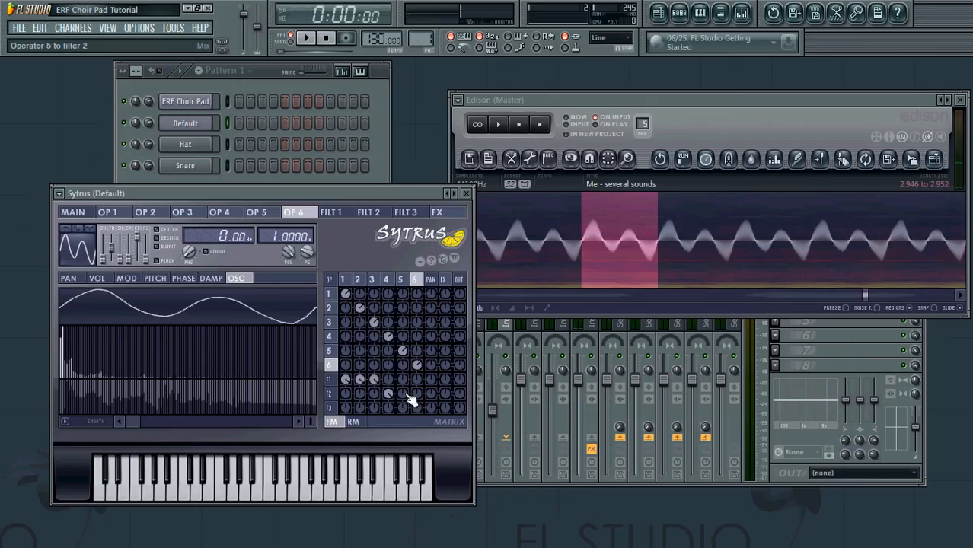
{"action": "left_click_drag", "start_coordinate": [404, 395], "coordinate": [444, 340]}
Step: Send filter 2 to the effects and filters 1 and 2 to the output, showing the FX page
{"action": "left_click_drag", "start_coordinate": [449, 394], "coordinate": [495, 308]}
{"action": "left_click_drag", "start_coordinate": [460, 380], "coordinate": [511, 266]}
{"action": "left_click_drag", "start_coordinate": [460, 395], "coordinate": [505, 272]}
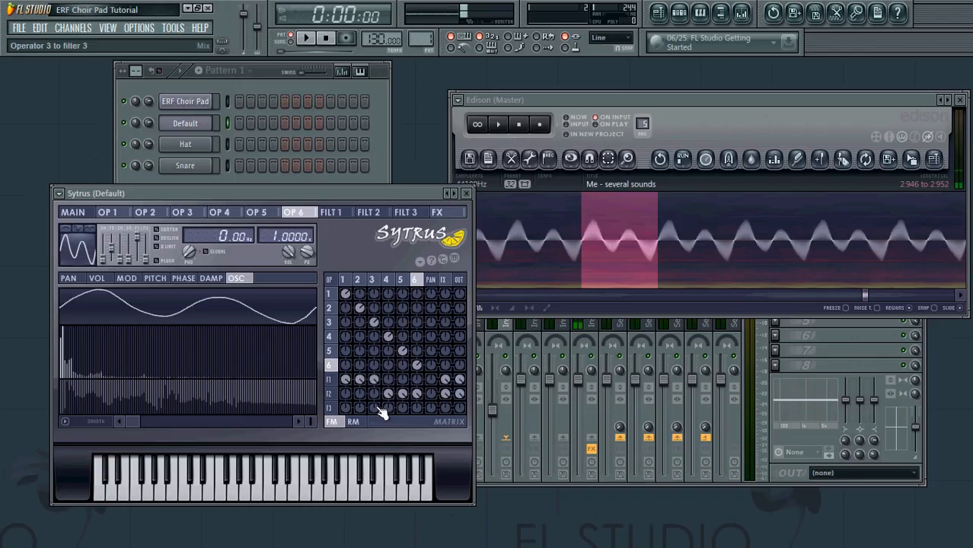
{"action": "left_click", "coordinate": [448, 213]}
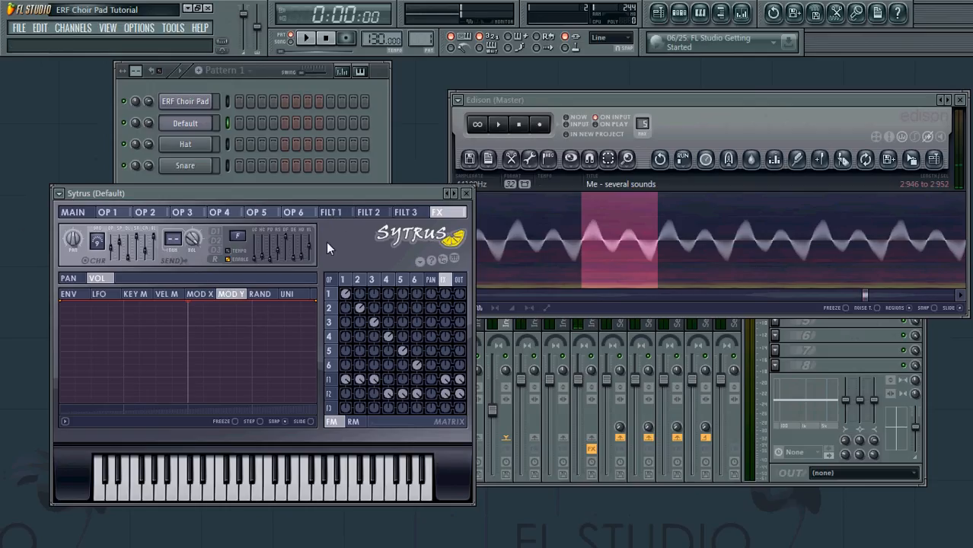
Step: Enable the volume envelopes on filters 1 and 2 with 0% attack tension
{"action": "left_click", "coordinate": [340, 220]}
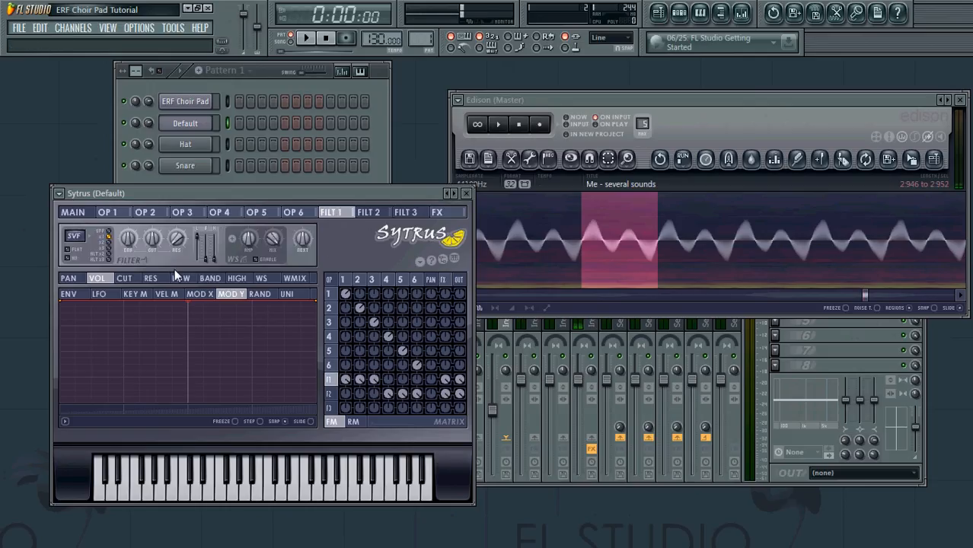
{"action": "left_click", "coordinate": [76, 297]}
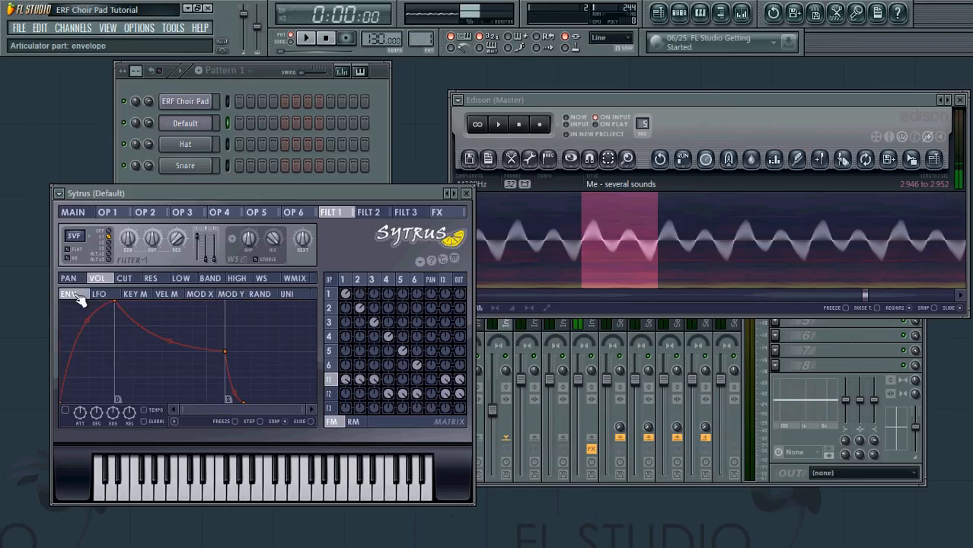
{"action": "left_click", "coordinate": [67, 410]}
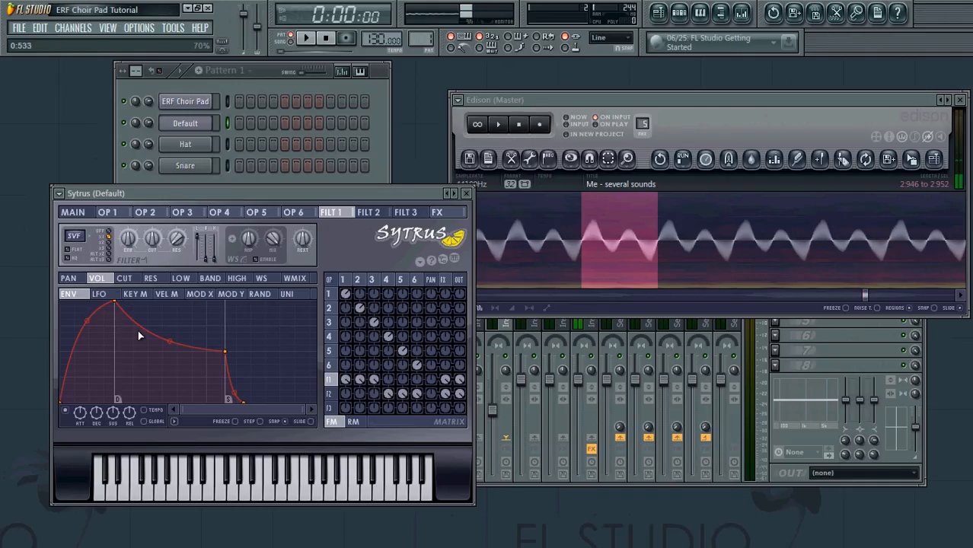
{"action": "left_click_drag", "start_coordinate": [85, 321], "coordinate": [89, 351]}
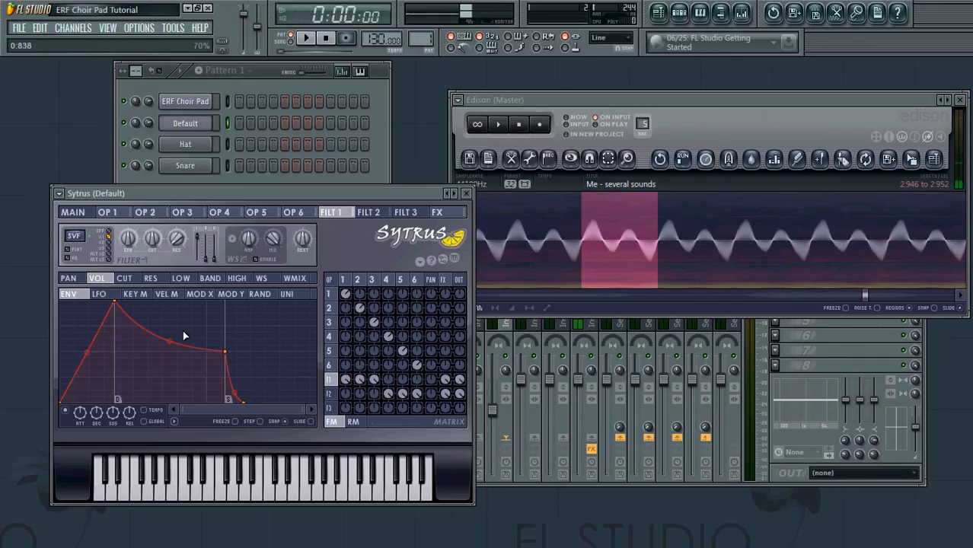
{"action": "left_click", "coordinate": [377, 216]}
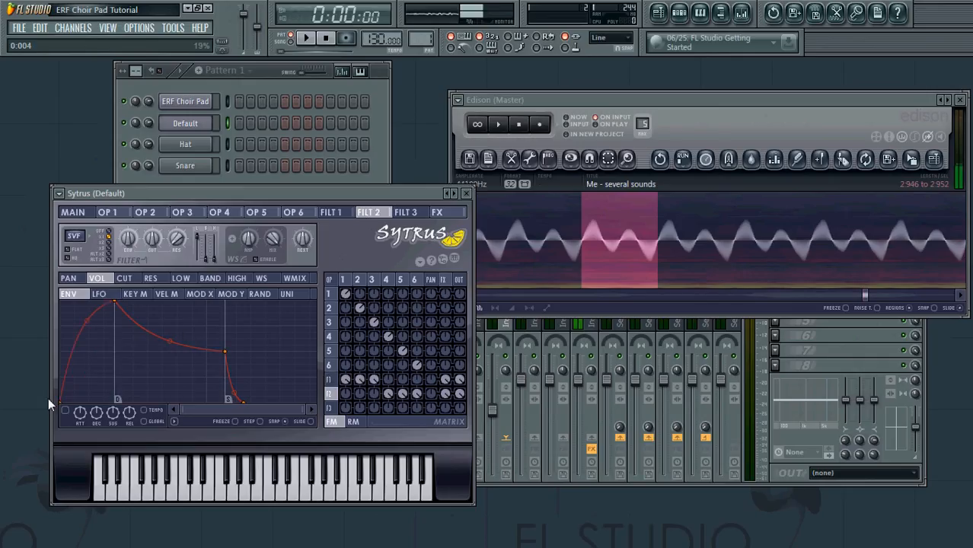
{"action": "left_click", "coordinate": [70, 412]}
{"action": "left_click_drag", "start_coordinate": [87, 319], "coordinate": [87, 351]}
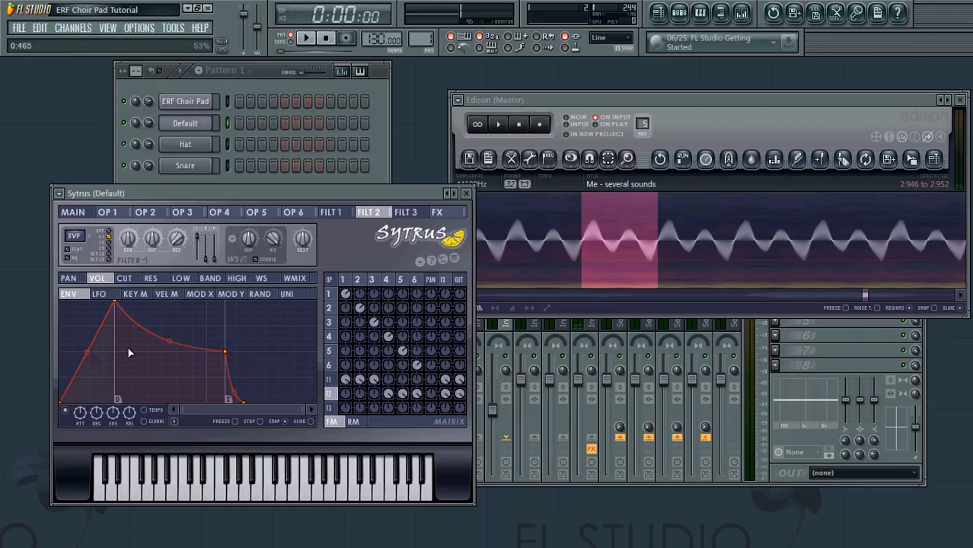
Step: Raise filter 1's cutoff to 74% and filter 2's cutoff to 80%
{"action": "left_click", "coordinate": [330, 214]}
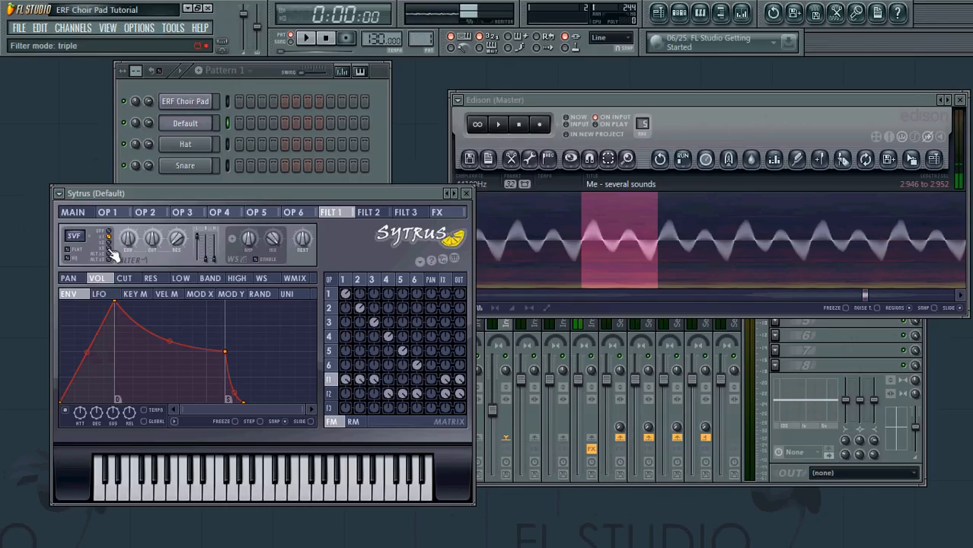
{"action": "left_click_drag", "start_coordinate": [154, 239], "coordinate": [180, 181]}
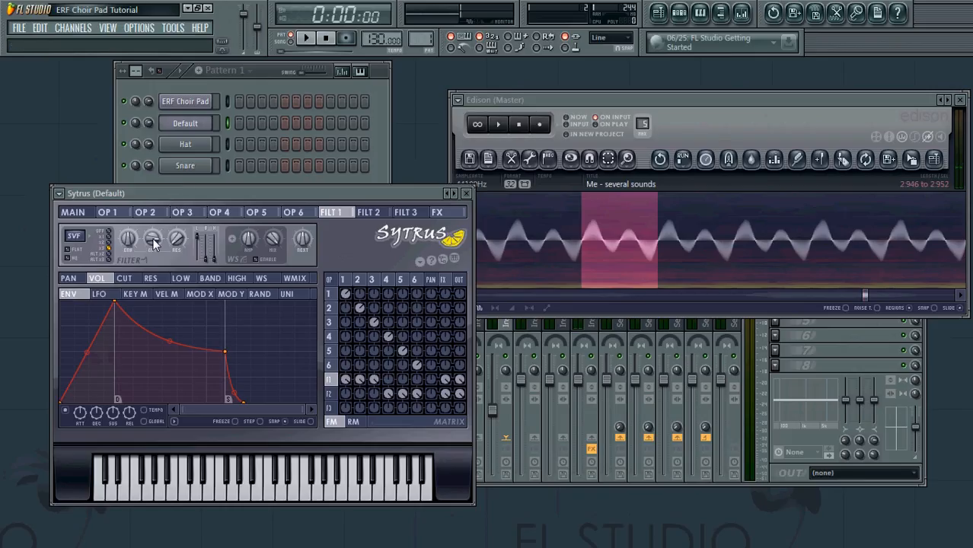
{"action": "left_click", "coordinate": [368, 213]}
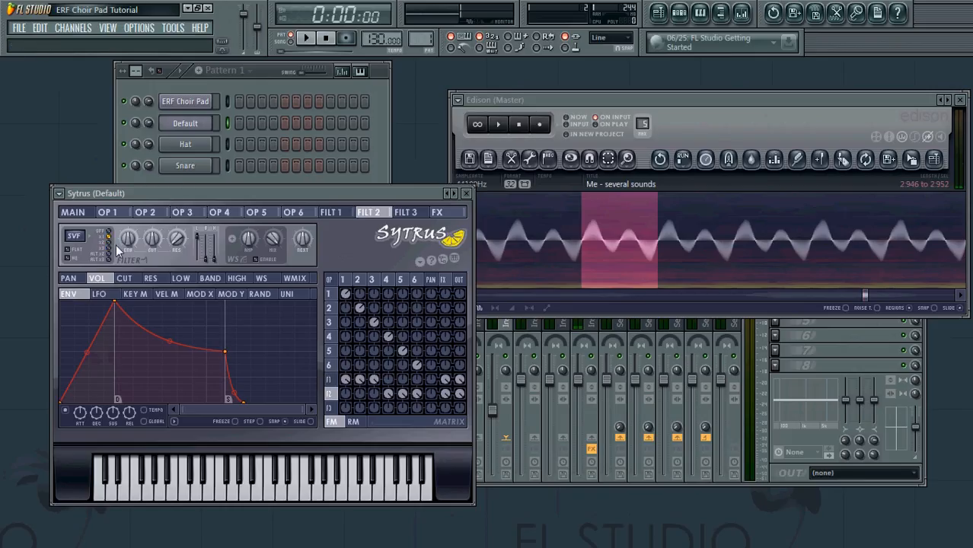
{"action": "left_click_drag", "start_coordinate": [152, 240], "coordinate": [194, 180]}
Step: Slope the cutoff Mod X curve upward so cutoff rises with X
{"action": "left_click", "coordinate": [129, 280]}
{"action": "left_click", "coordinate": [200, 295]}
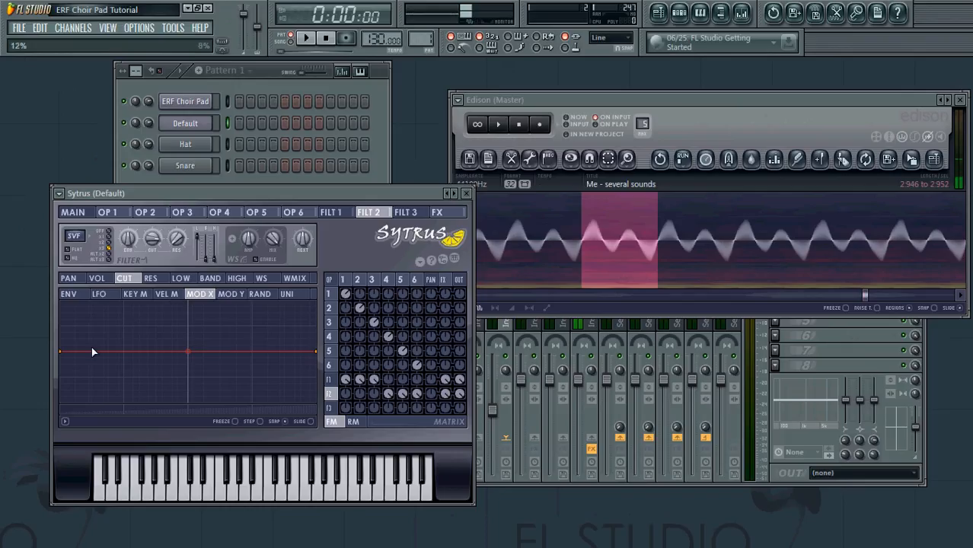
{"action": "left_click_drag", "start_coordinate": [67, 351], "coordinate": [67, 401]}
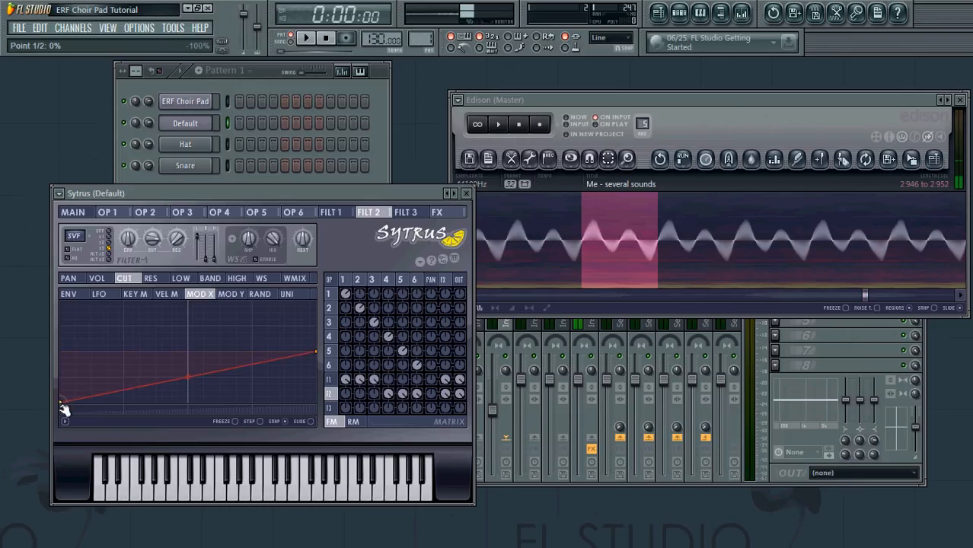
Step: Slope filter 1's volume Mod Y curve downward and filter 2's upward
{"action": "left_click", "coordinate": [332, 213]}
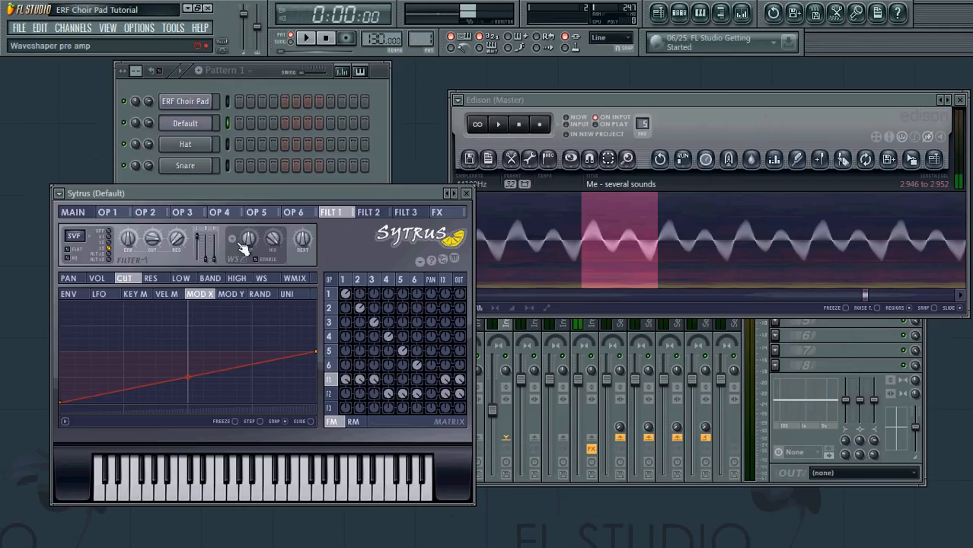
{"action": "left_click", "coordinate": [109, 279]}
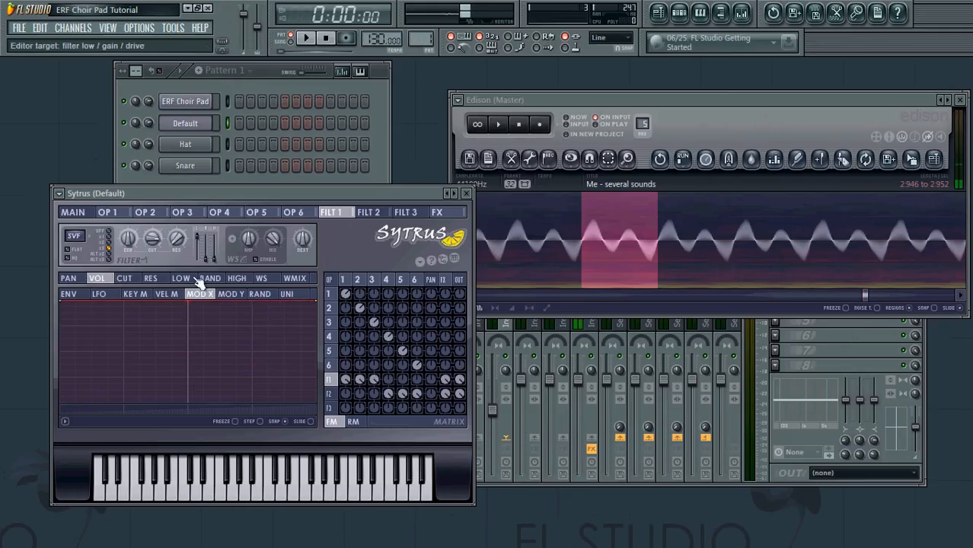
{"action": "left_click", "coordinate": [241, 296]}
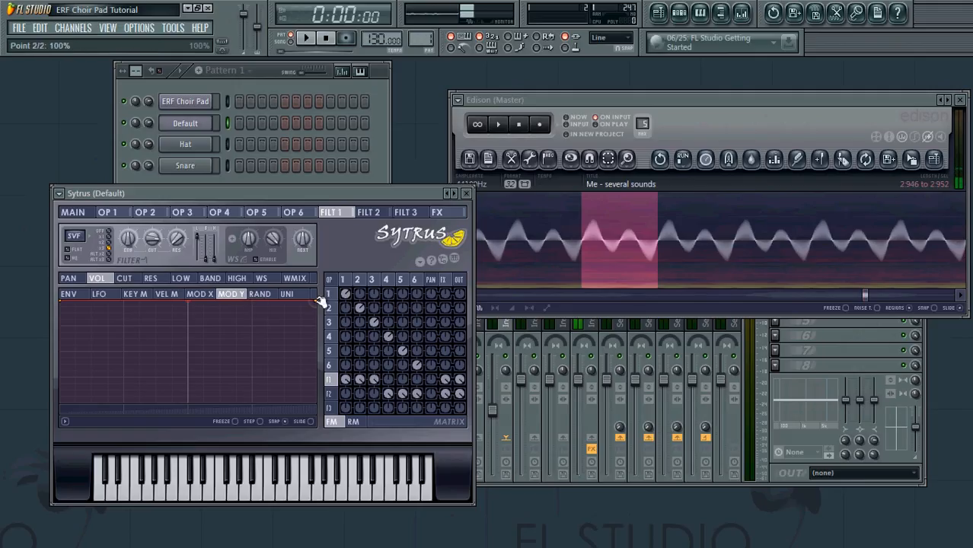
{"action": "left_click_drag", "start_coordinate": [320, 301], "coordinate": [315, 403]}
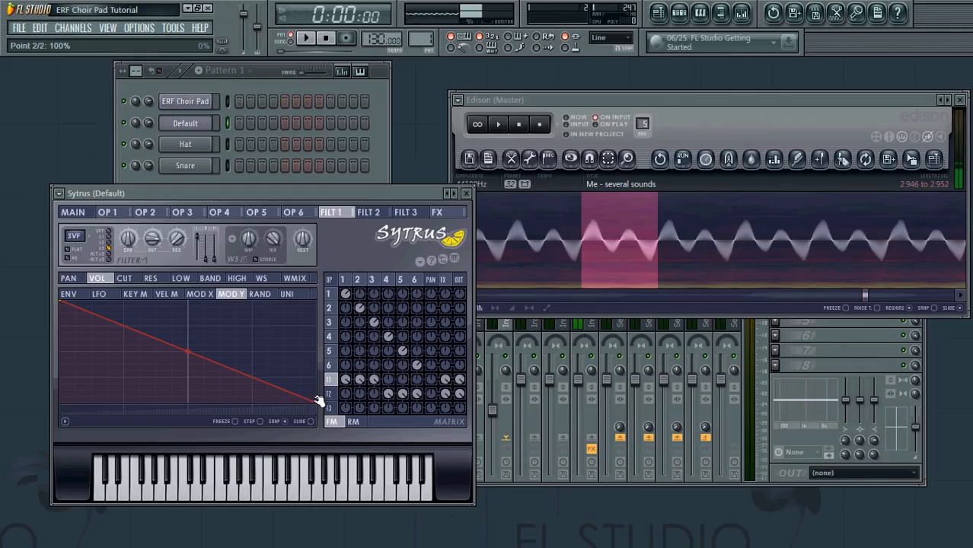
{"action": "left_click", "coordinate": [369, 213]}
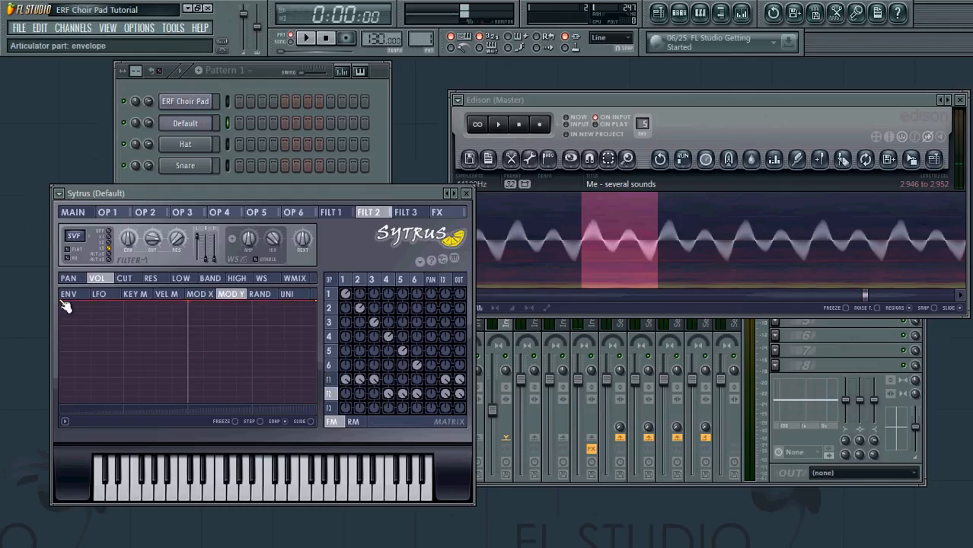
{"action": "left_click_drag", "start_coordinate": [62, 301], "coordinate": [72, 401]}
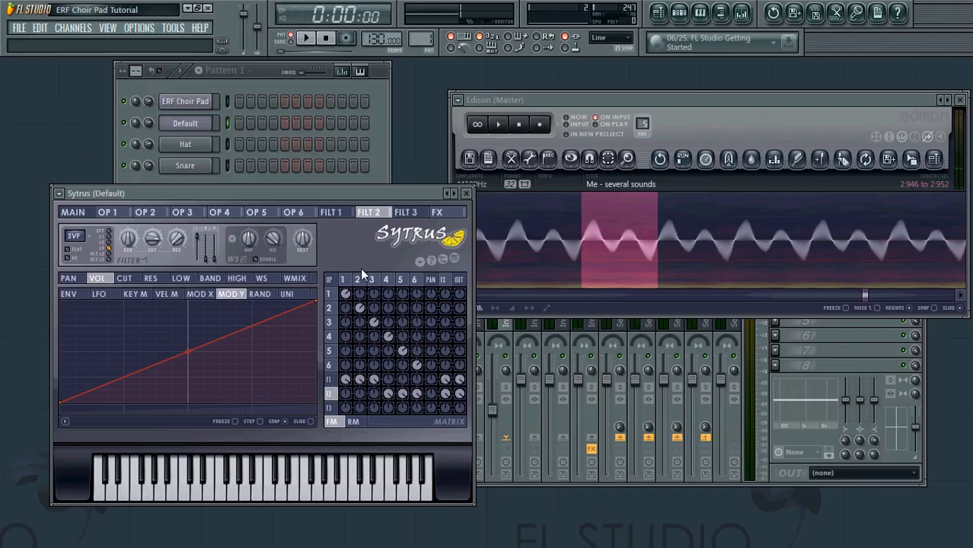
Step: Return to the Sytrus MAIN page and sweep the X/Y modulation point, ending near the top
{"action": "left_click", "coordinate": [84, 214]}
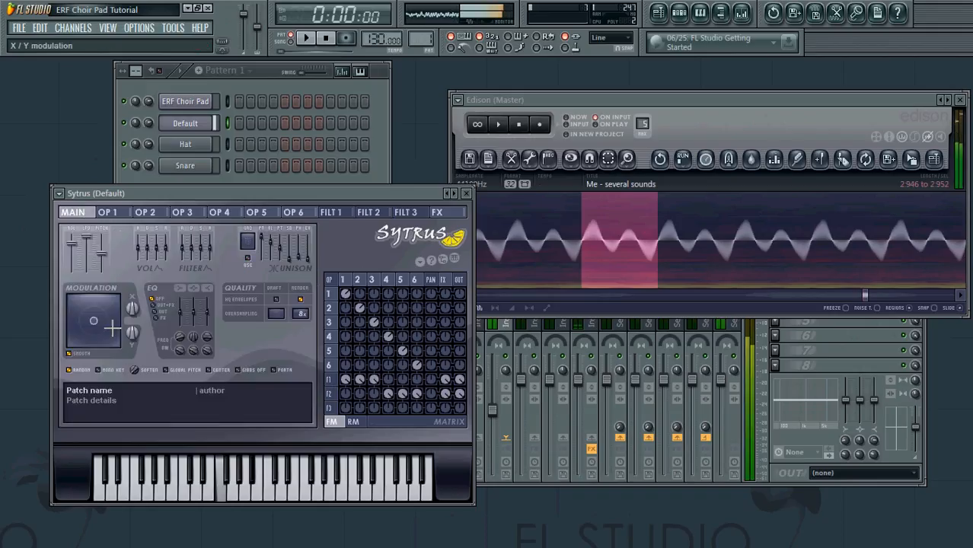
{"action": "left_click_drag", "start_coordinate": [113, 329], "coordinate": [112, 371]}
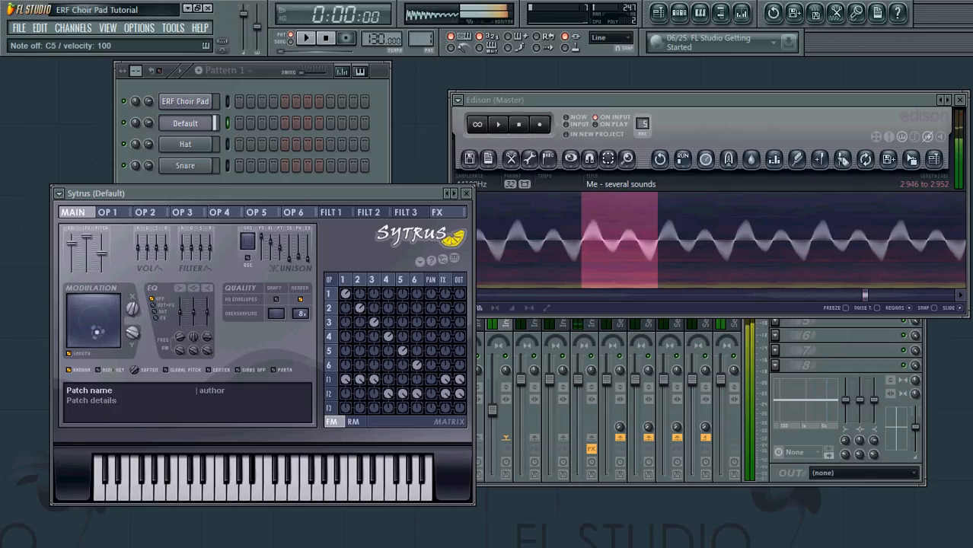
{"action": "mouse_move", "coordinate": [97, 331]}
{"action": "left_mouse_down"}
{"action": "mouse_move", "coordinate": [104, 299]}
{"action": "mouse_move", "coordinate": [95, 321]}
{"action": "left_mouse_up"}
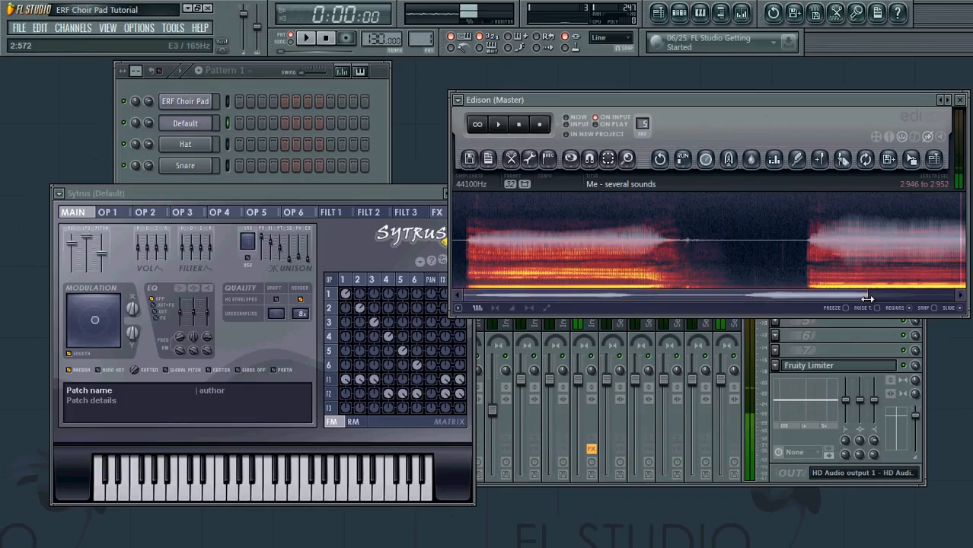
Step: Zoom out in Edison and select the entire voice sample
{"action": "left_click_drag", "start_coordinate": [869, 295], "coordinate": [955, 296]}
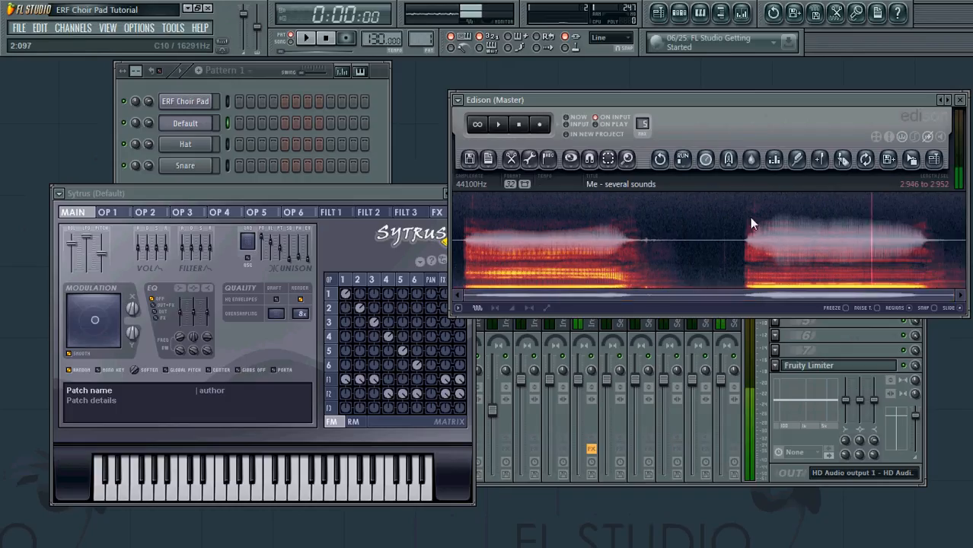
{"action": "left_click_drag", "start_coordinate": [872, 217], "coordinate": [452, 217]}
{"action": "left_click_drag", "start_coordinate": [924, 238], "coordinate": [963, 238]}
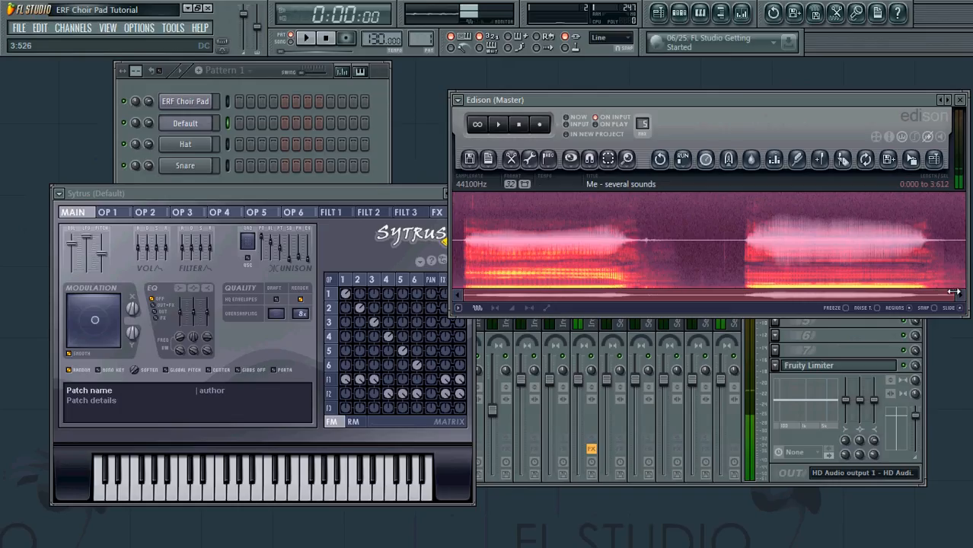
{"action": "mouse_move", "coordinate": [952, 290]}
{"action": "left_mouse_down"}
{"action": "mouse_move", "coordinate": [629, 295]}
{"action": "mouse_move", "coordinate": [956, 303]}
{"action": "left_mouse_up"}
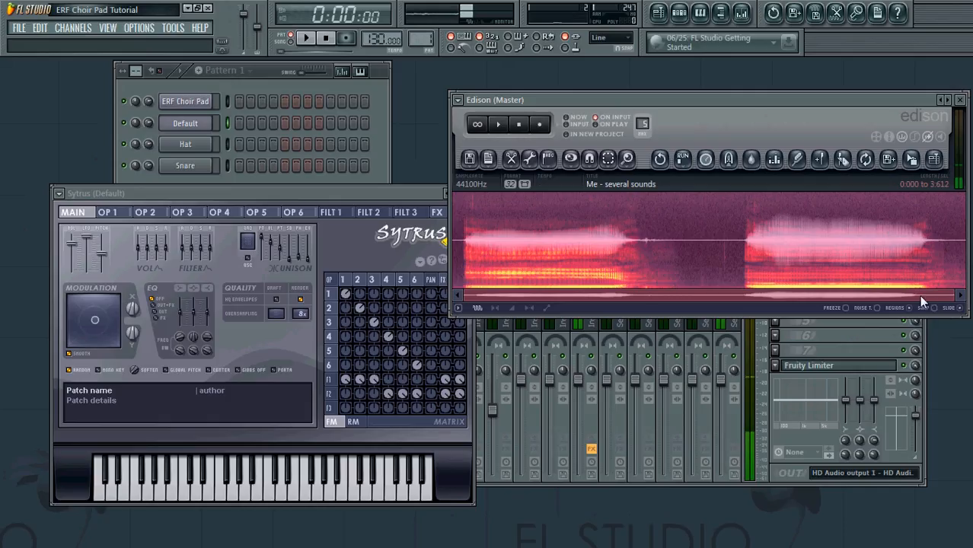
{"action": "mouse_move", "coordinate": [953, 294]}
{"action": "left_mouse_down"}
{"action": "mouse_move", "coordinate": [722, 293]}
{"action": "mouse_move", "coordinate": [960, 306]}
{"action": "left_mouse_up"}
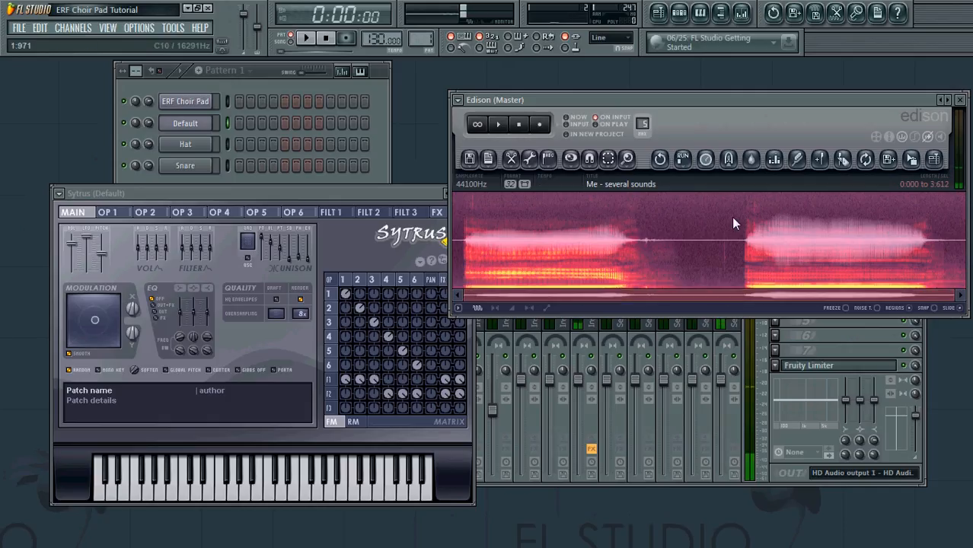
Step: Move Edison aside and place the ERF Choir Pad Sytrus window at upper left
{"action": "left_click_drag", "start_coordinate": [710, 102], "coordinate": [657, 75]}
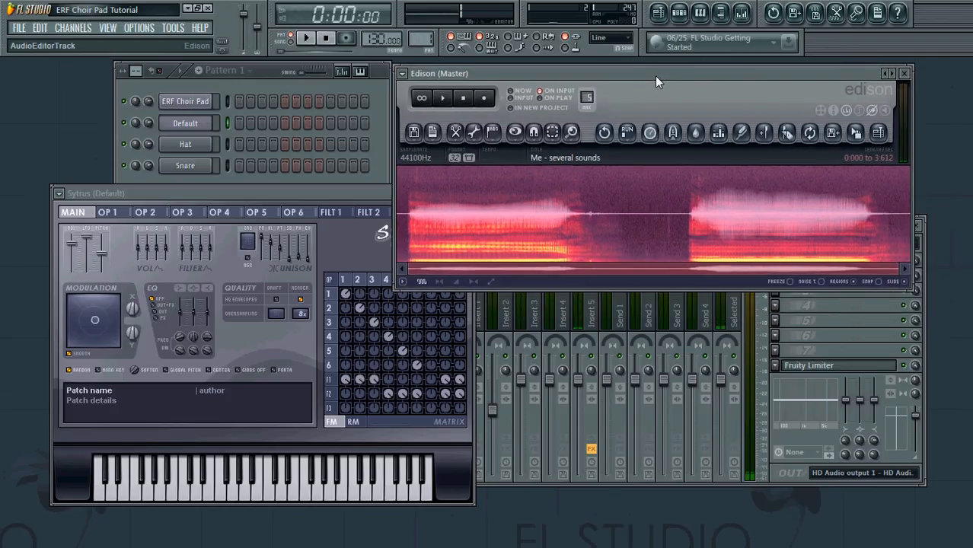
{"action": "left_click", "coordinate": [184, 103]}
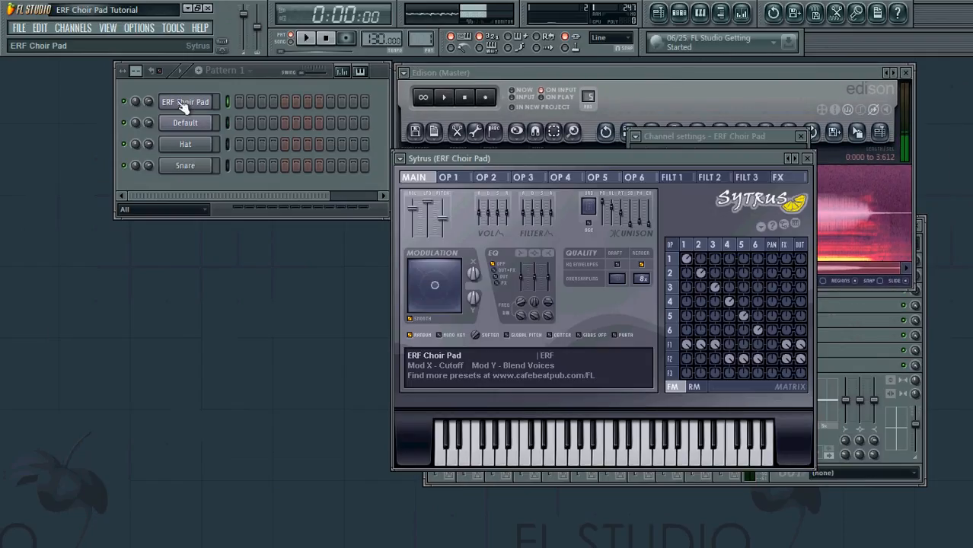
{"action": "left_click_drag", "start_coordinate": [579, 156], "coordinate": [528, 85]}
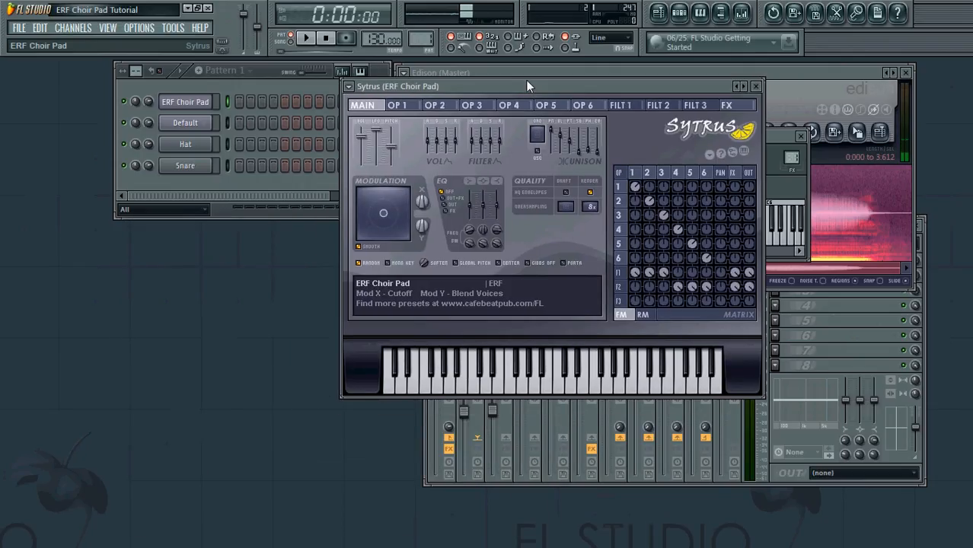